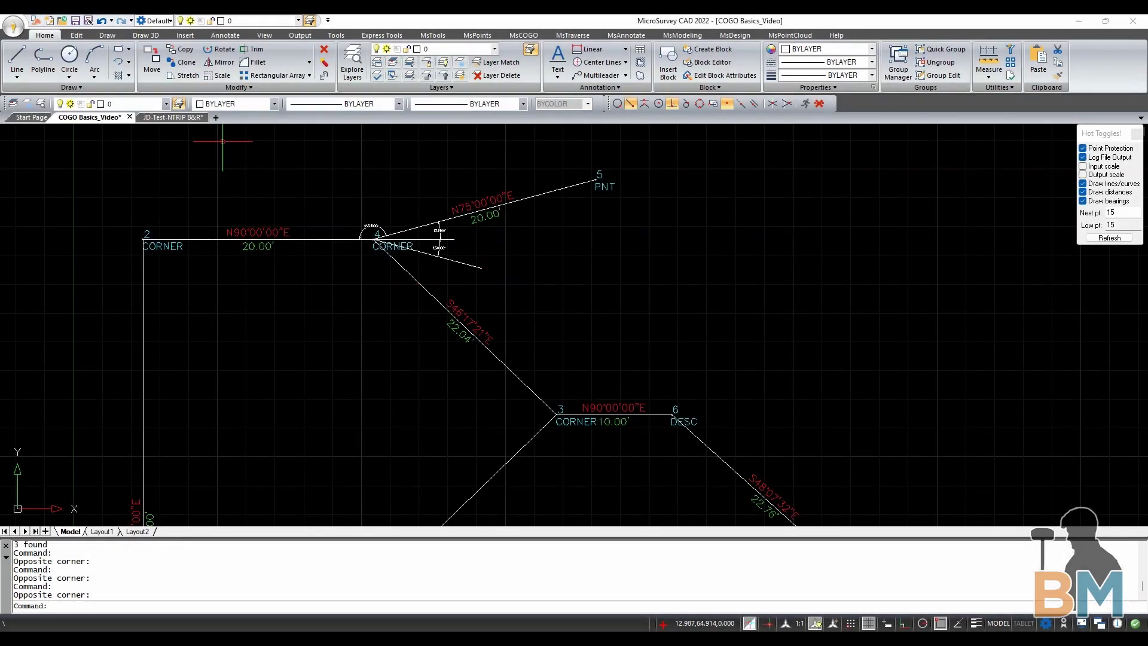
- Zoom around the traverse to inspect the points and the bearing, distance and angle labels
{"action": "scroll", "coordinate": [226, 138], "scroll_direction": "up", "scroll_amount": 2}
{"action": "scroll", "coordinate": [330, 370], "scroll_direction": "down", "scroll_amount": 1}
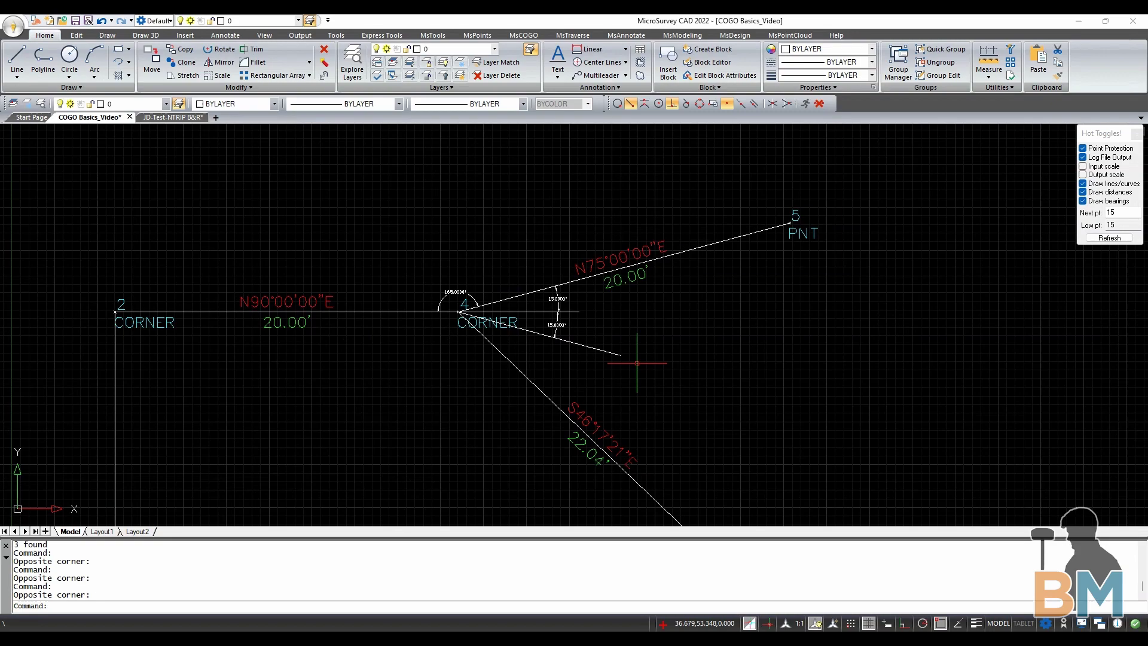
{"action": "scroll", "coordinate": [254, 237], "scroll_direction": "down", "scroll_amount": 3}
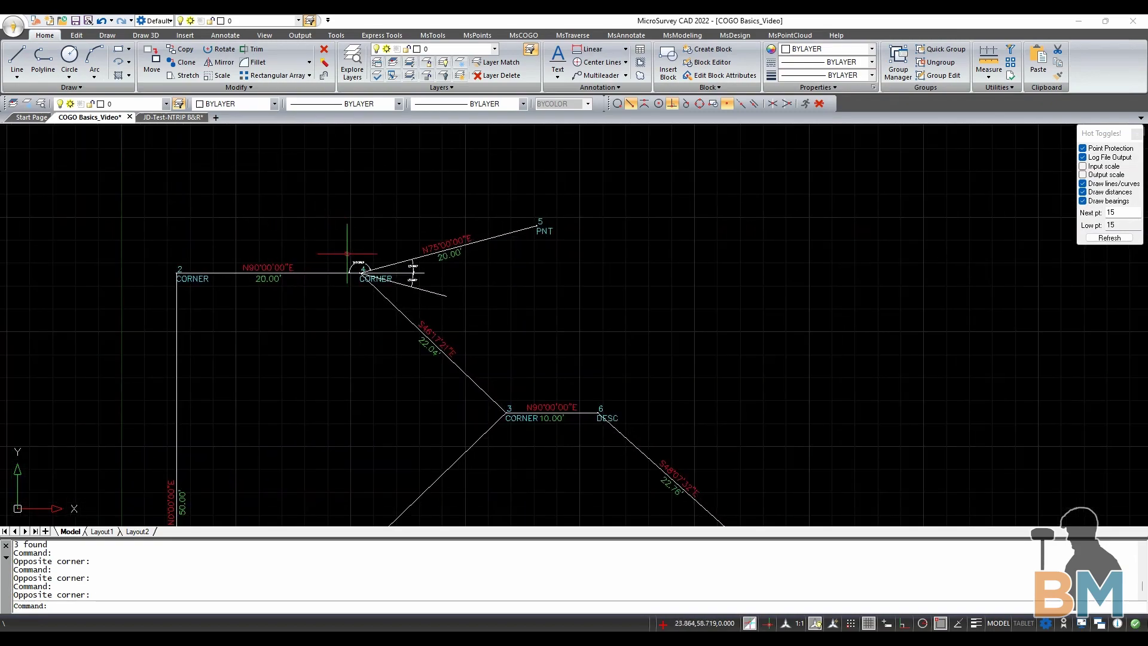
{"action": "scroll", "coordinate": [365, 207], "scroll_direction": "down", "scroll_amount": 3}
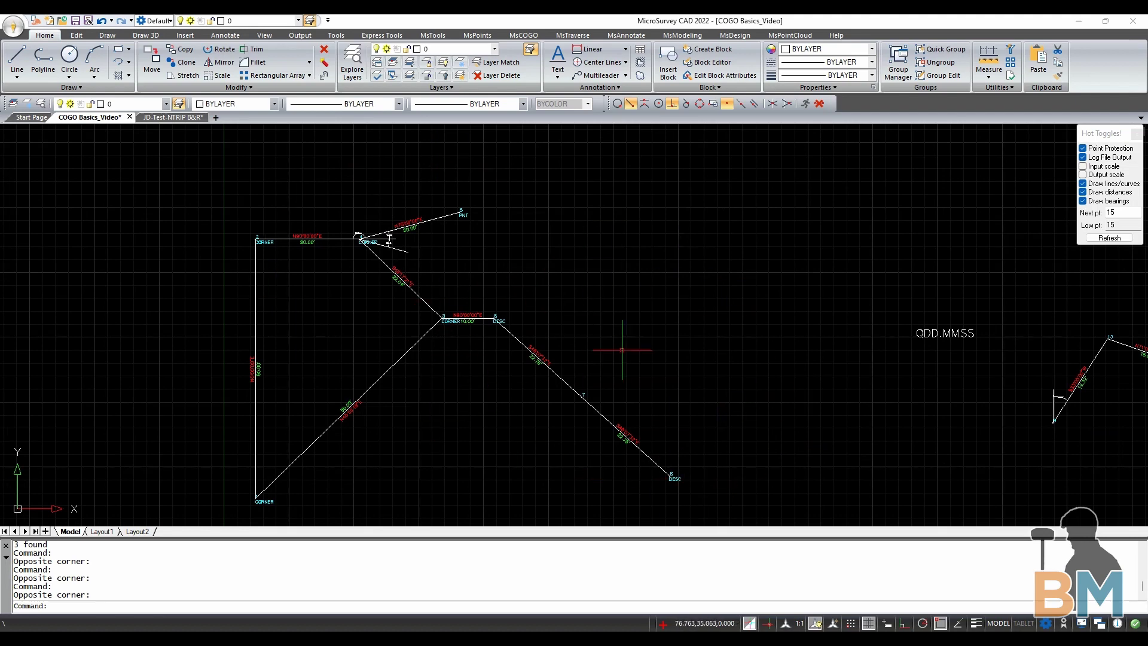
{"action": "scroll", "coordinate": [335, 241], "scroll_direction": "up", "scroll_amount": 3}
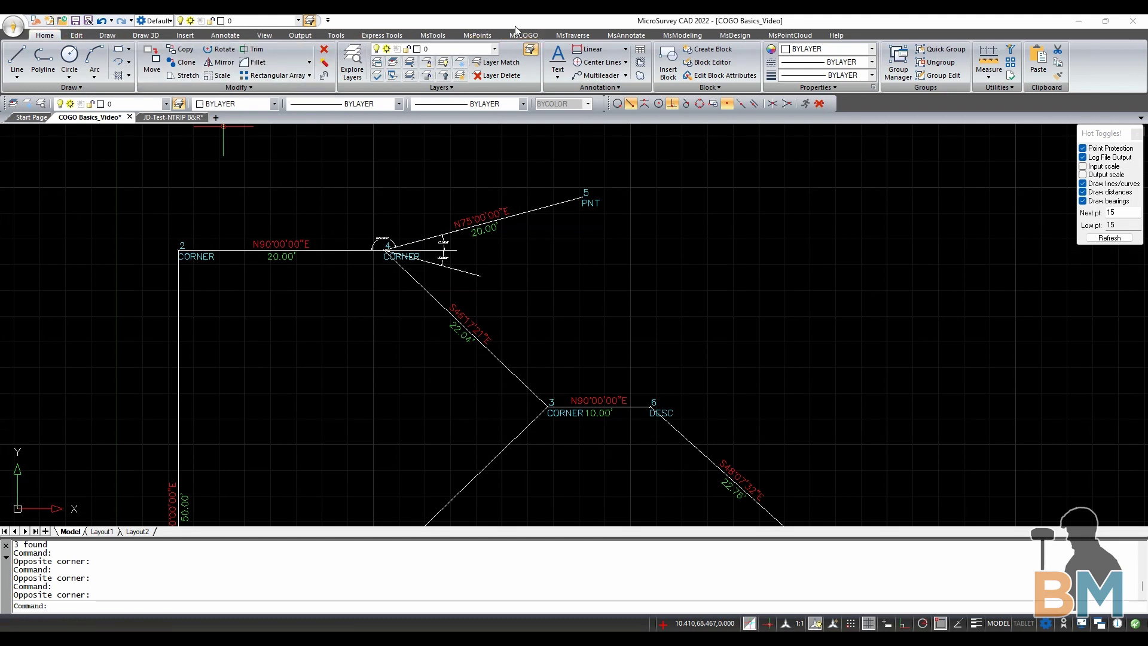
- From the MsCOGO tab's CAD Curve Computations, begin a Tangent curve calculation
{"action": "left_click", "coordinate": [539, 34]}
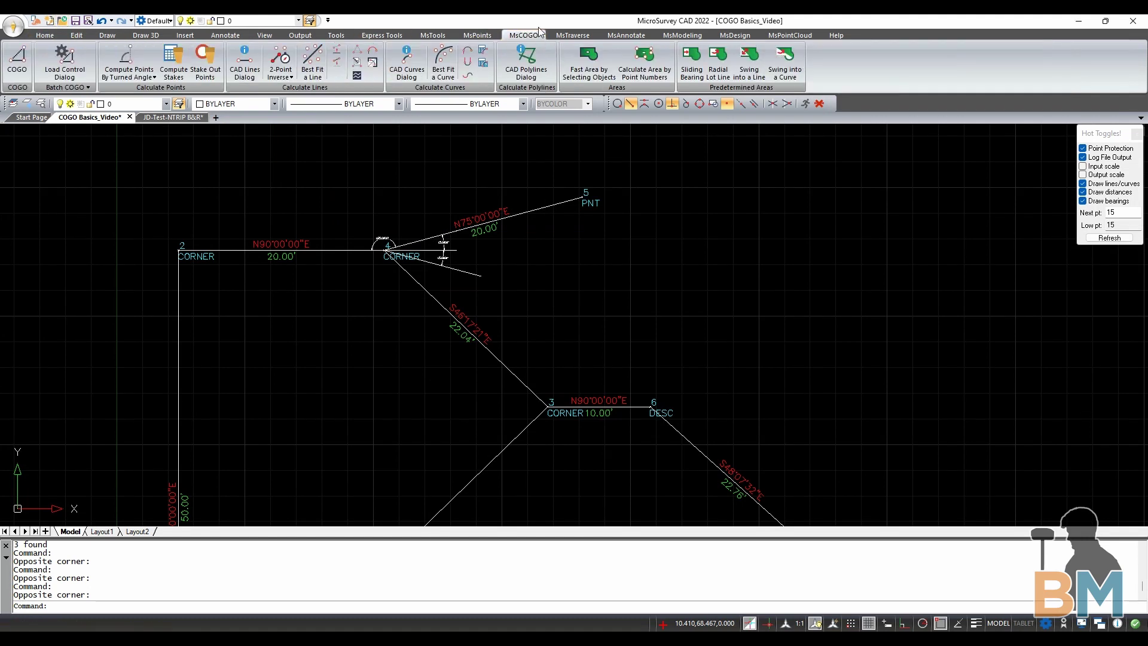
{"action": "left_click", "coordinate": [419, 79]}
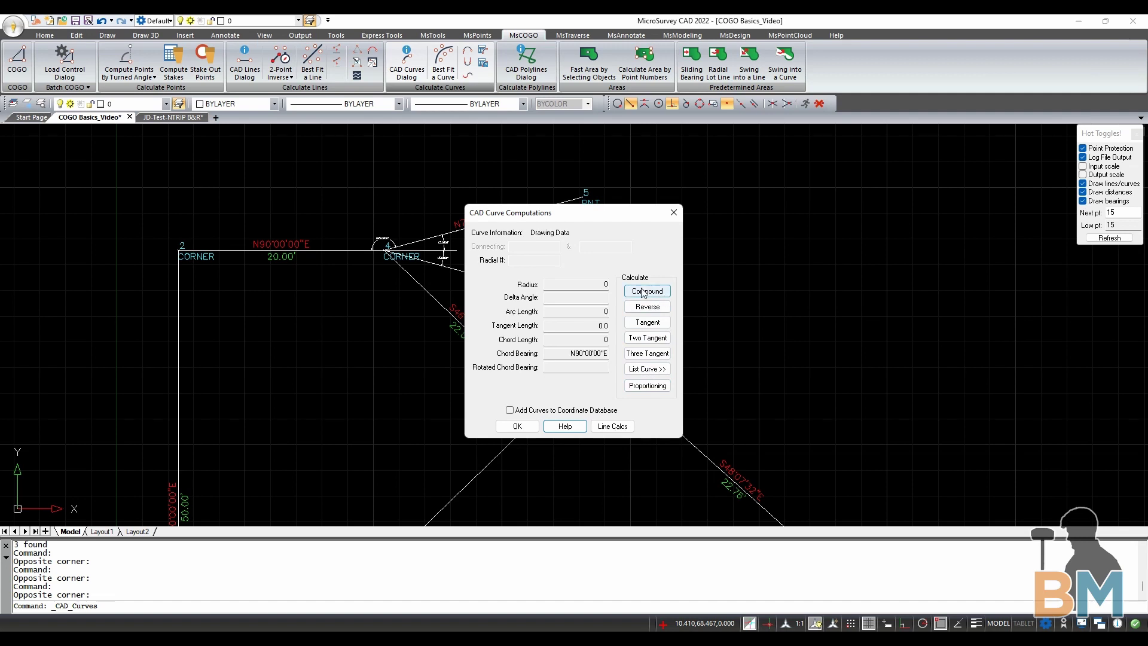
{"action": "left_click", "coordinate": [642, 323]}
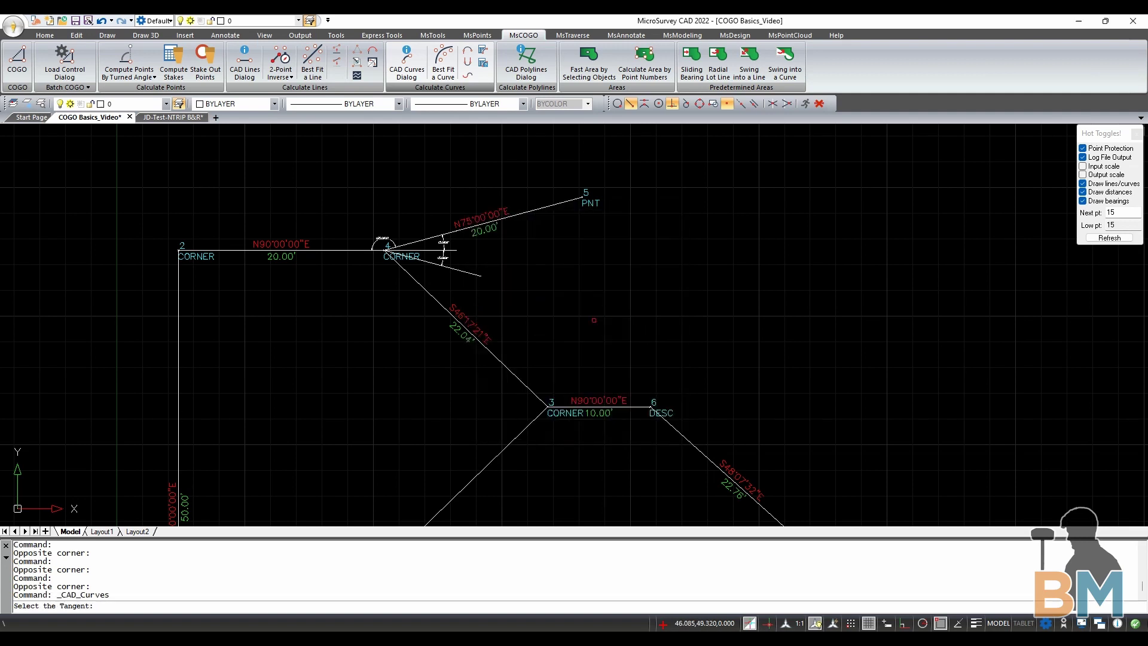
- Draw a radius -10, 180° delta-angle curve tangent to line 4–5, ending at point 15
{"action": "scroll", "coordinate": [520, 139], "scroll_direction": "up", "scroll_amount": 4}
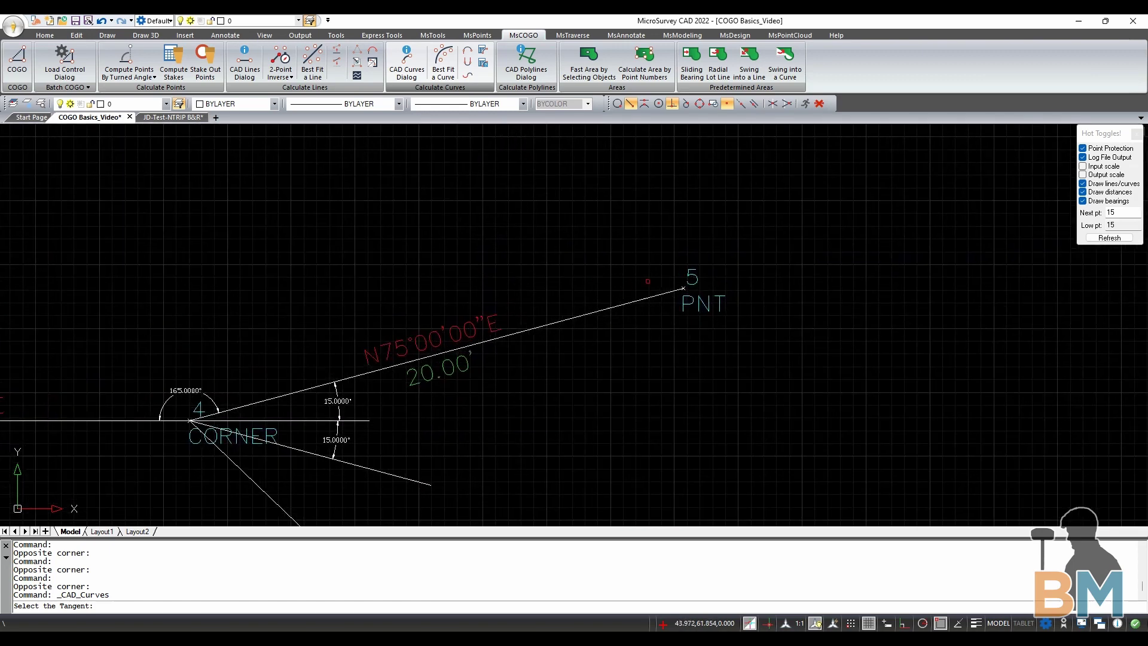
{"action": "left_click", "coordinate": [611, 307]}
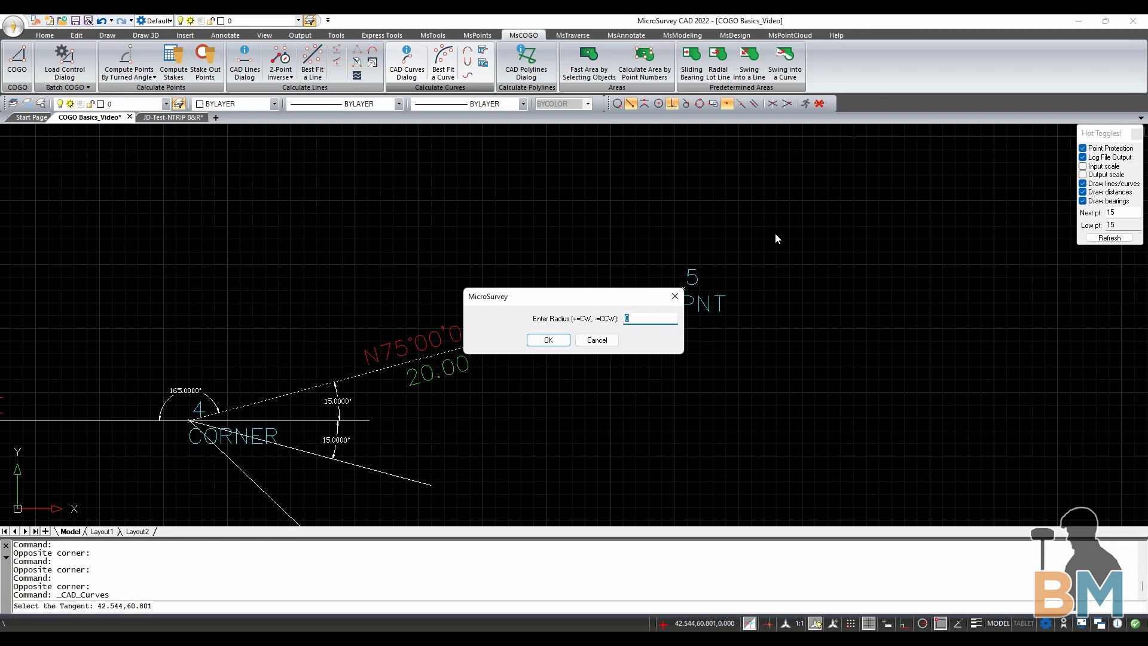
{"action": "type", "text": "-10"}
{"action": "left_click", "coordinate": [535, 343]}
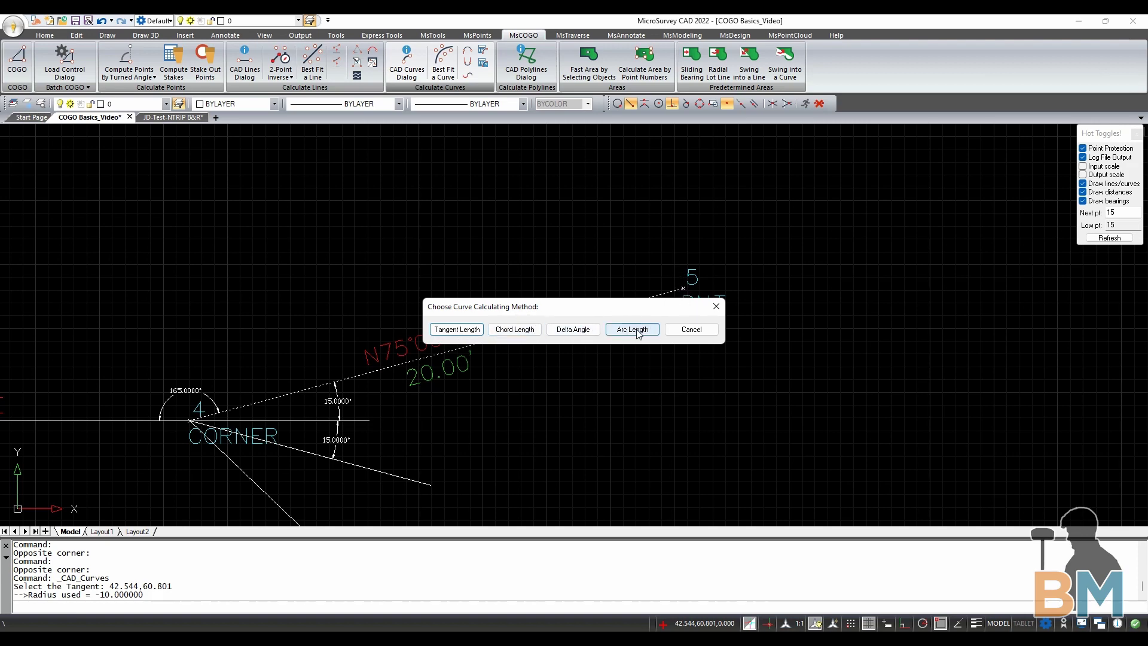
{"action": "left_click", "coordinate": [569, 330]}
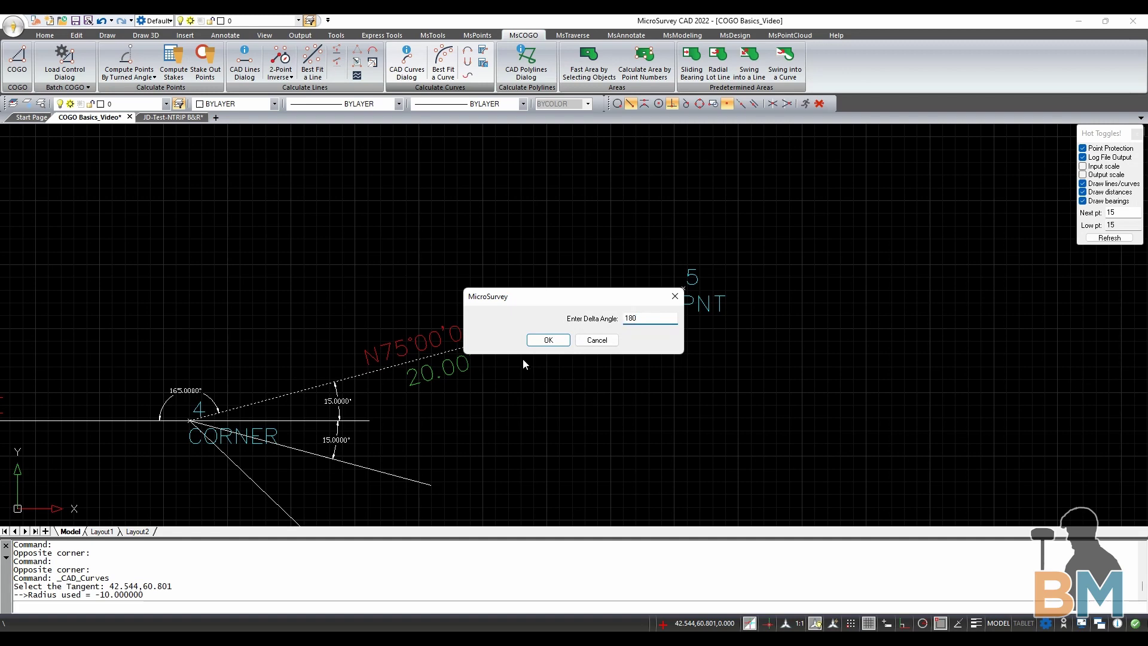
{"action": "left_click", "coordinate": [547, 341]}
{"action": "scroll", "coordinate": [633, 422], "scroll_direction": "down", "scroll_amount": 4}
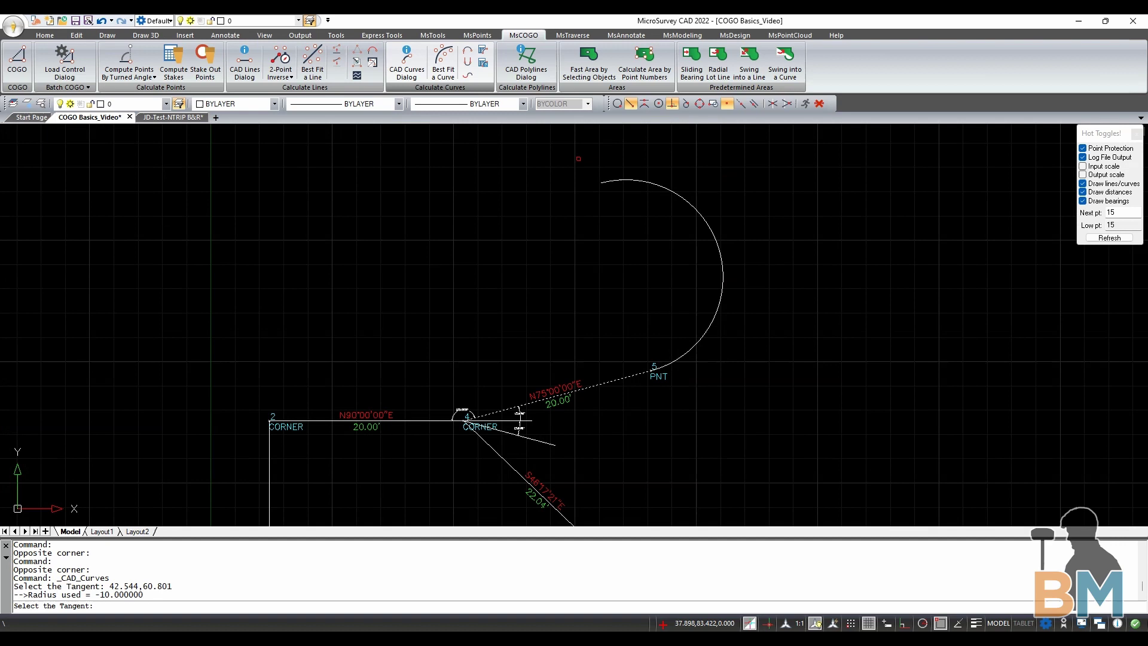
{"action": "key", "text": "Escape"}
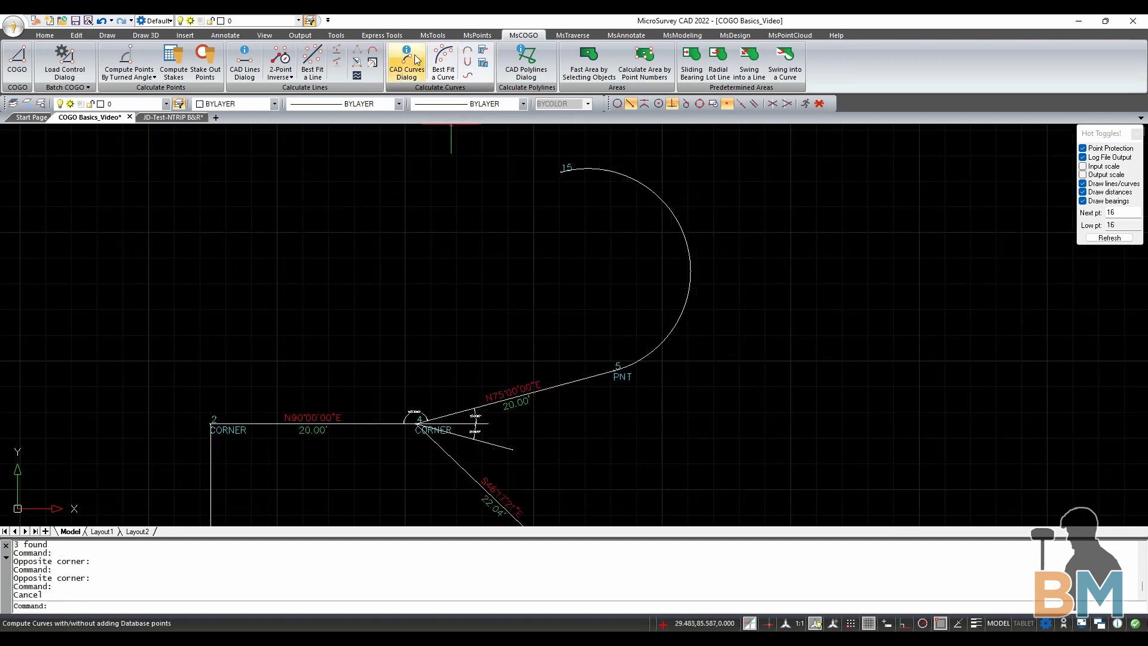
- Fillet corner 2 between line 2–4 and the vertical line with a radius-5 Two Tangent arc
{"action": "left_click", "coordinate": [413, 59]}
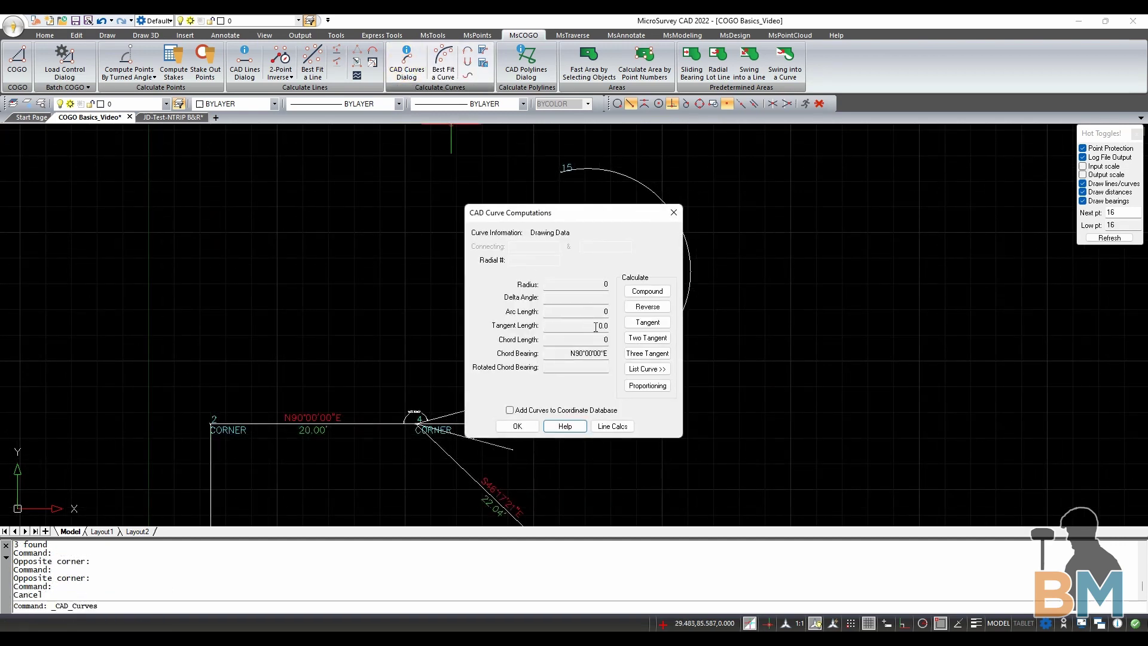
{"action": "left_click", "coordinate": [651, 346]}
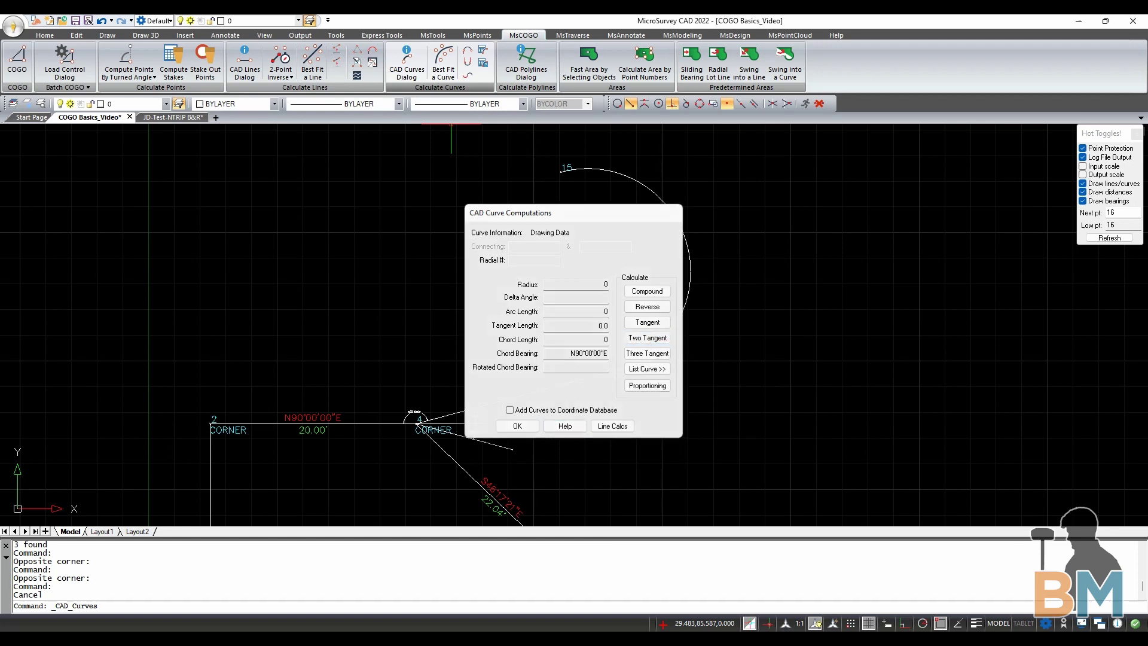
{"action": "scroll", "coordinate": [551, 287], "scroll_direction": "down", "scroll_amount": 4}
{"action": "scroll", "coordinate": [393, 435], "scroll_direction": "up", "scroll_amount": 4}
{"action": "scroll", "coordinate": [409, 468], "scroll_direction": "up", "scroll_amount": 3}
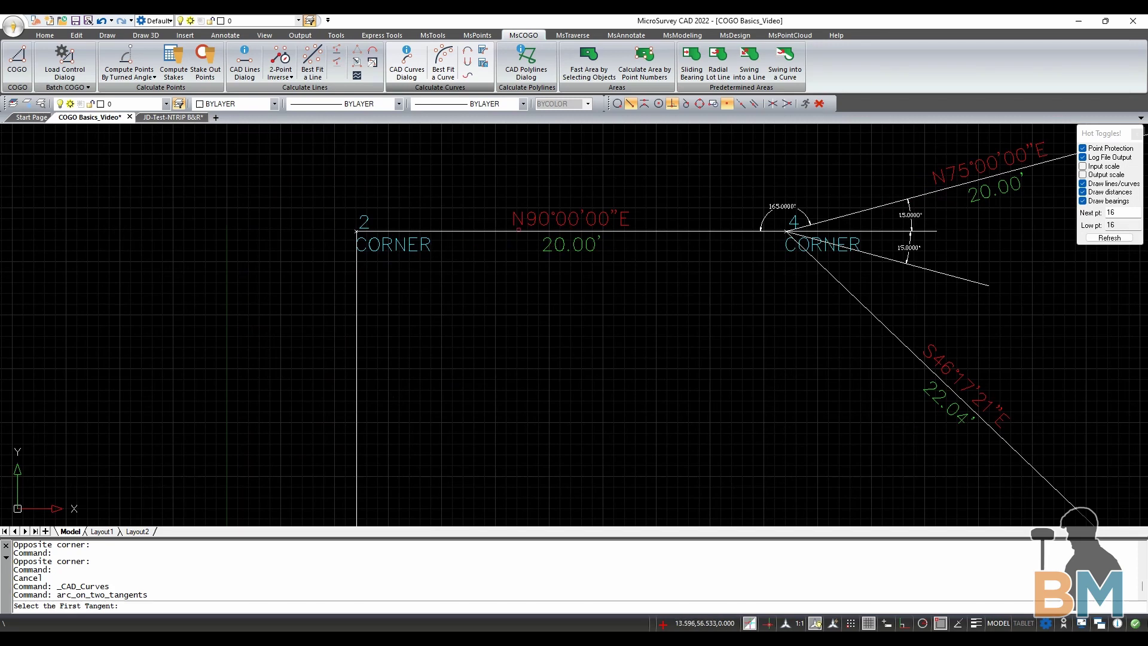
{"action": "left_click", "coordinate": [489, 232]}
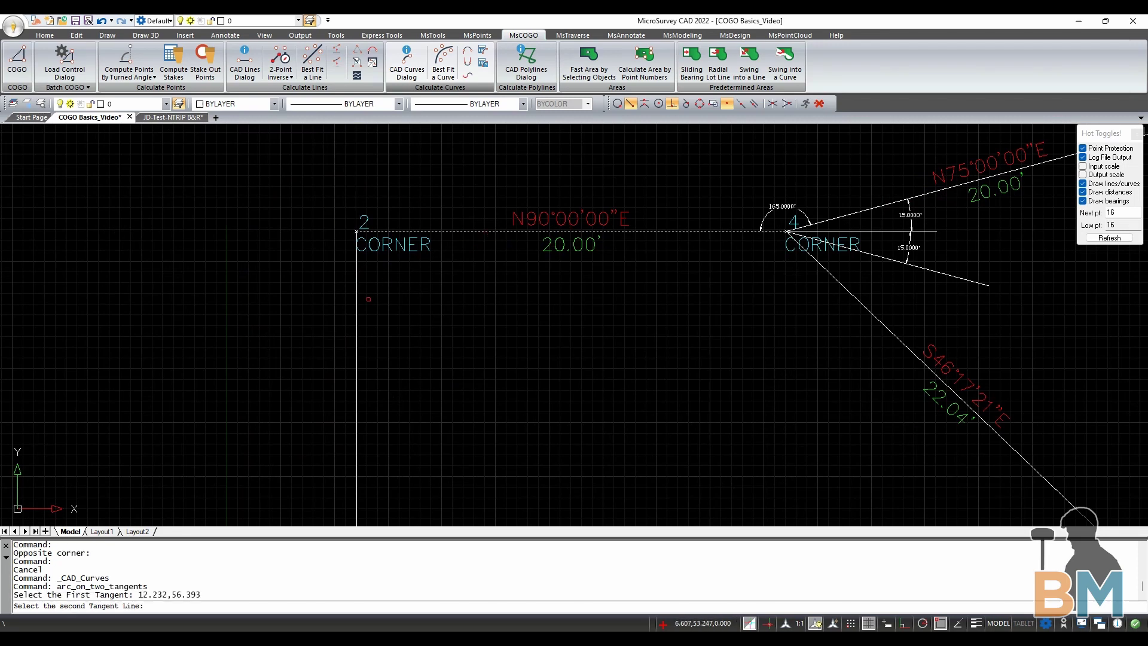
{"action": "left_click", "coordinate": [355, 332]}
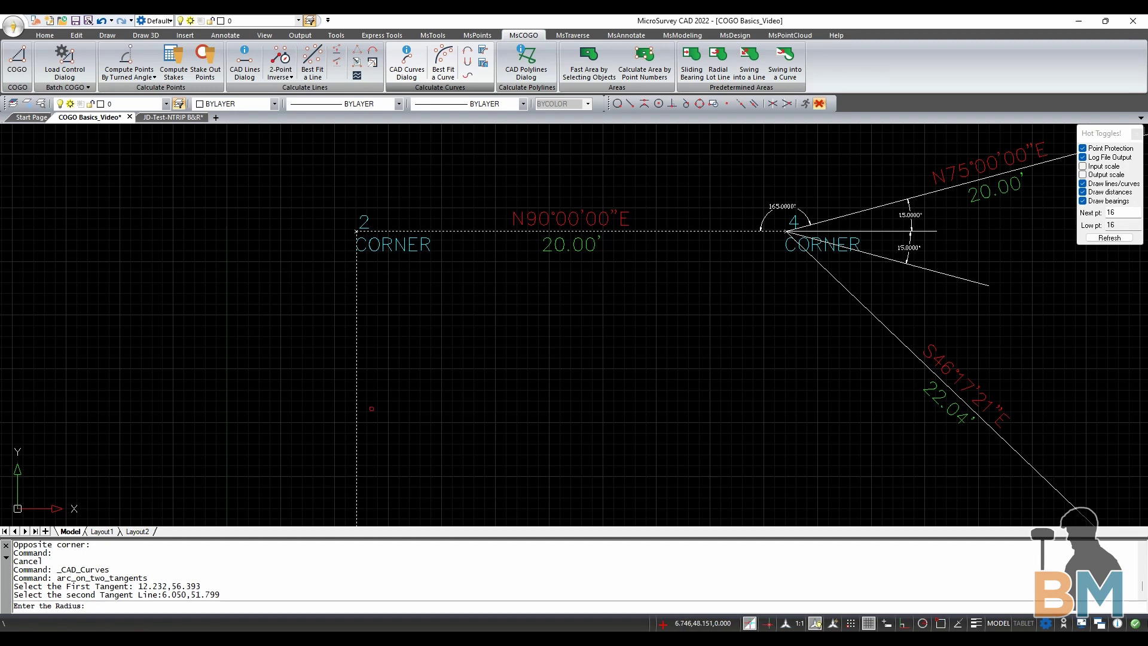
{"action": "type", "text": "5"}
{"action": "key", "text": "Return"}
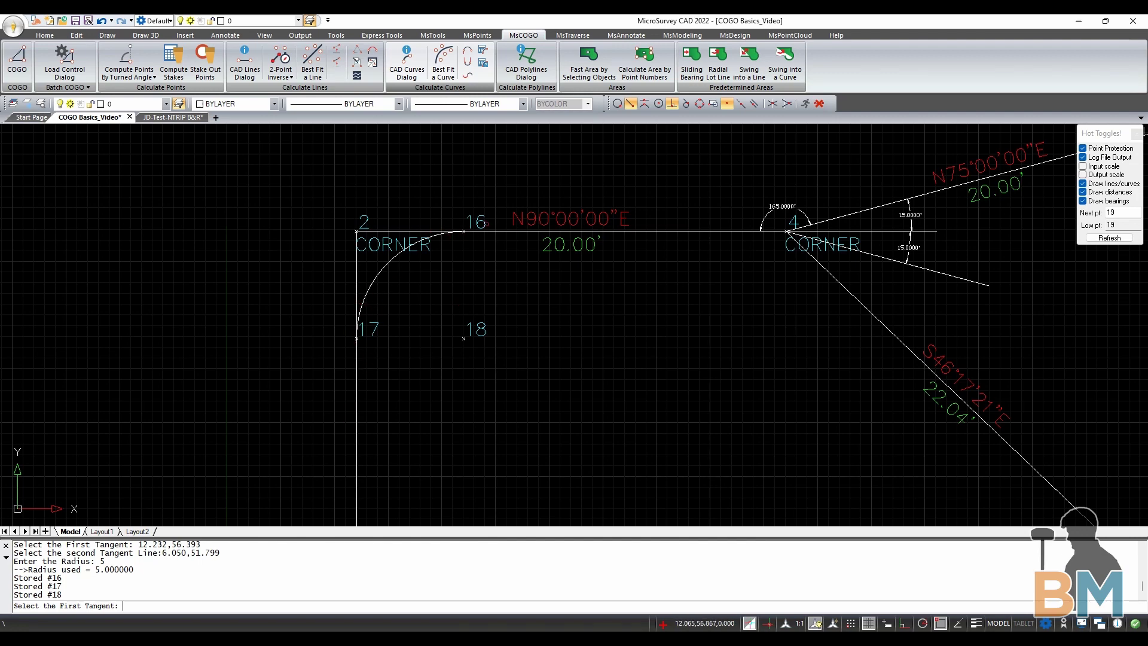
{"action": "scroll", "coordinate": [318, 308], "scroll_direction": "down", "scroll_amount": 5}
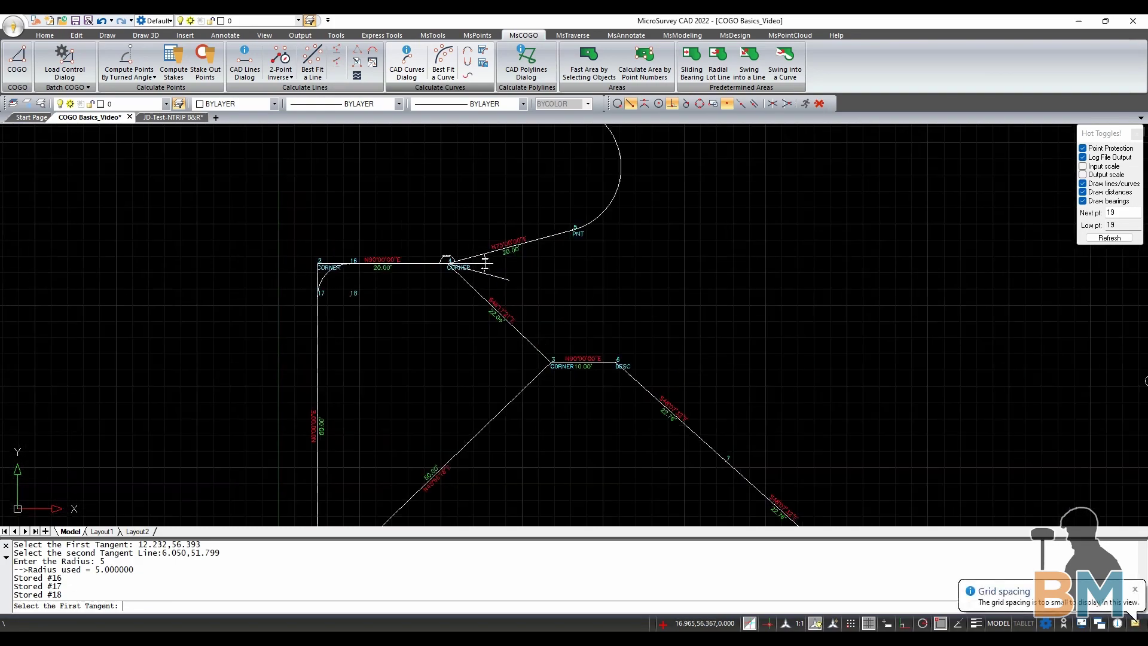
- Fit a Three Tangent arc to the line into point 3, line 3–6 and the line leaving 6
{"action": "left_click", "coordinate": [406, 63]}
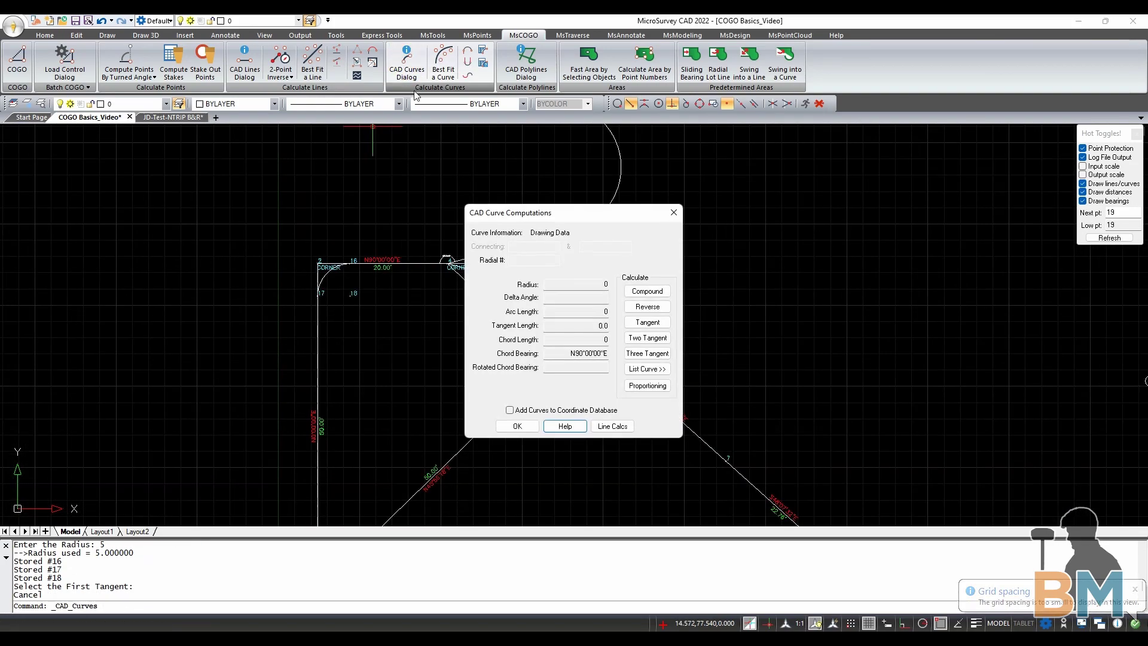
{"action": "left_click", "coordinate": [647, 353]}
{"action": "scroll", "coordinate": [558, 511], "scroll_direction": "up", "scroll_amount": 4}
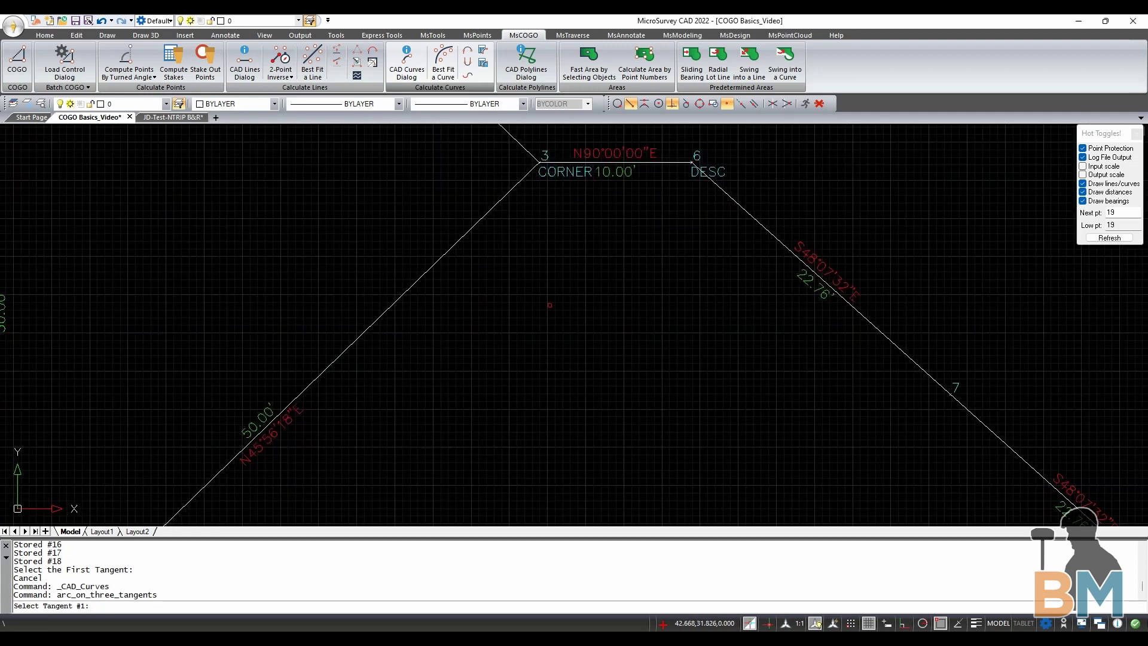
{"action": "left_click", "coordinate": [469, 232]}
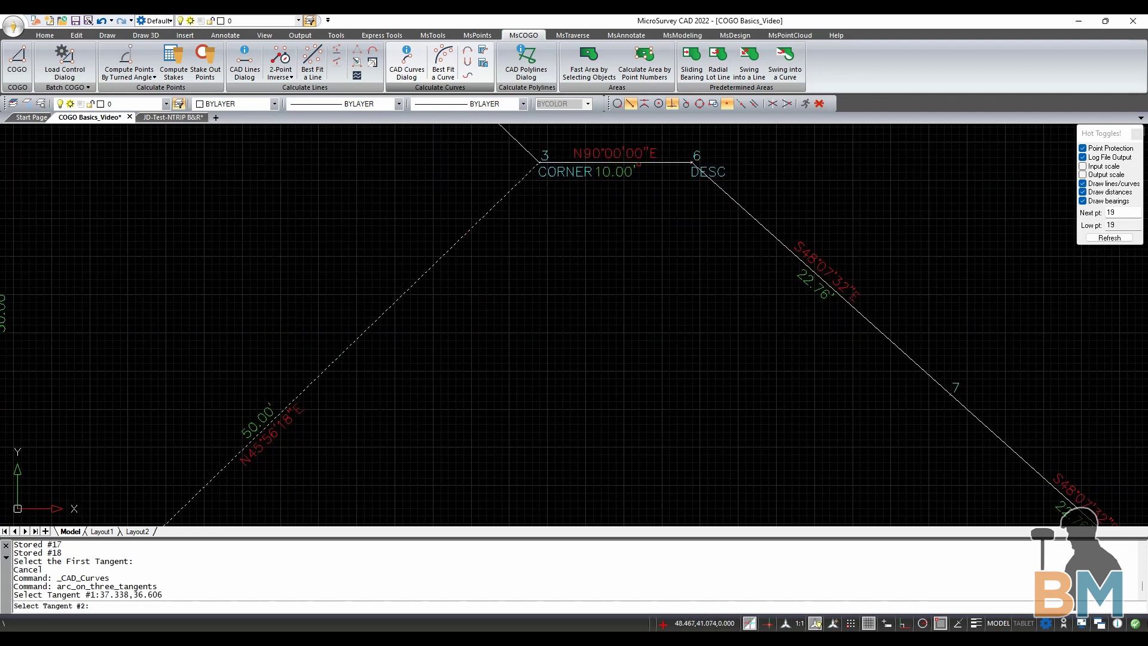
{"action": "left_click", "coordinate": [641, 163]}
{"action": "left_click", "coordinate": [734, 201]}
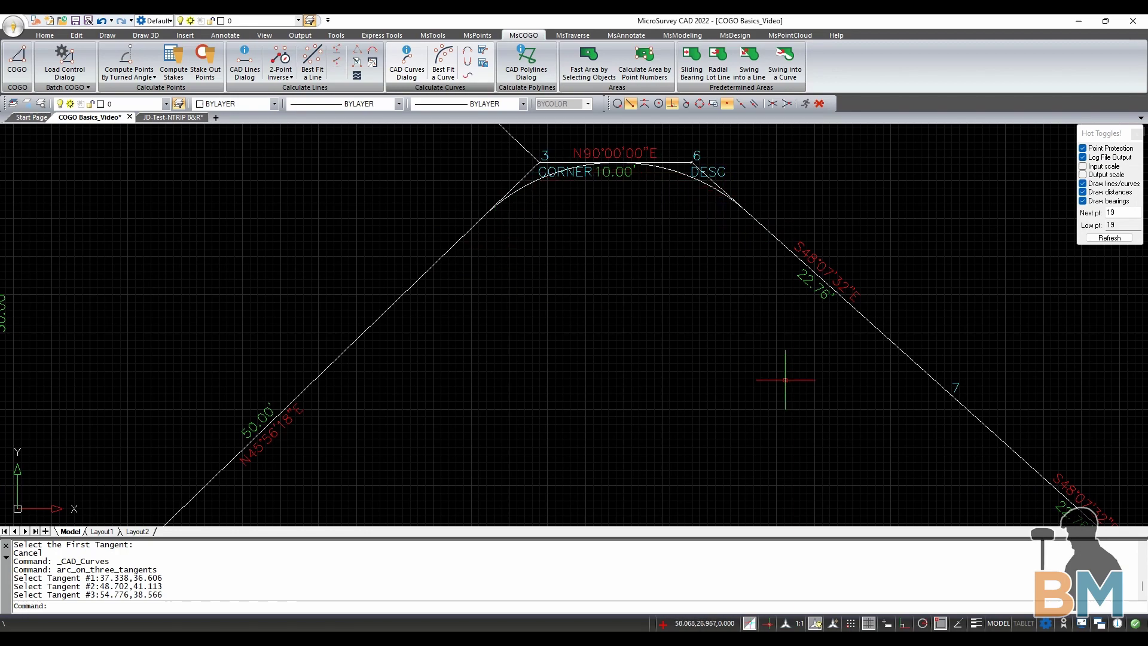
{"action": "scroll", "coordinate": [792, 377], "scroll_direction": "down", "scroll_amount": 4}
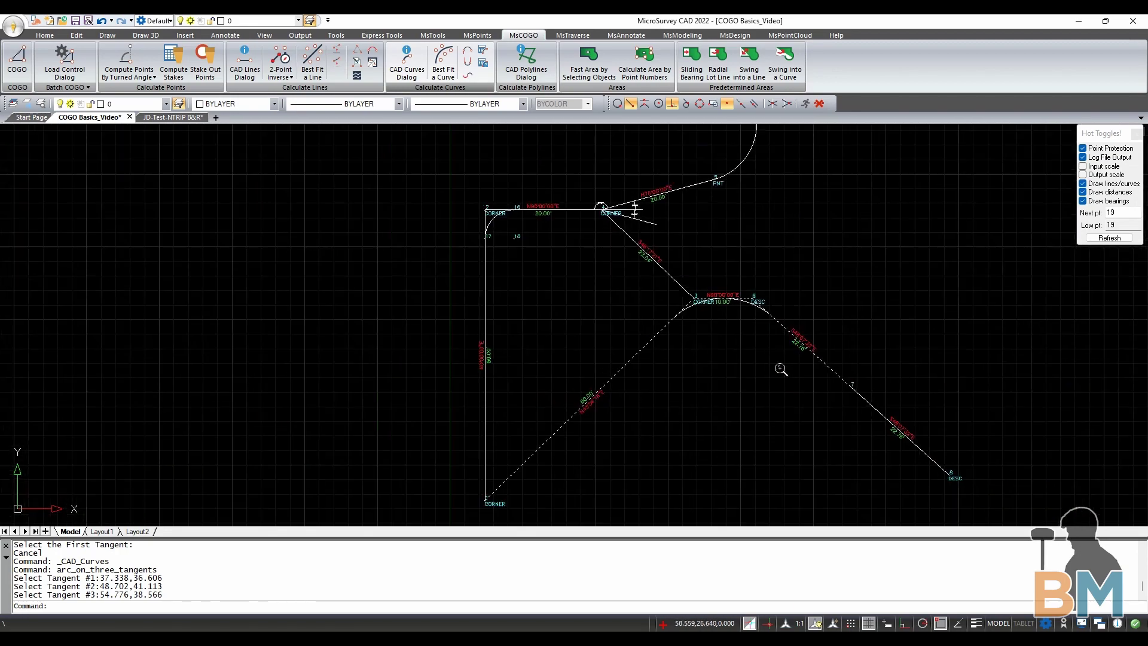
- Continue from point 15 with a radius-5 compound curve of chord length 10, ending at point 19
{"action": "left_click", "coordinate": [401, 74]}
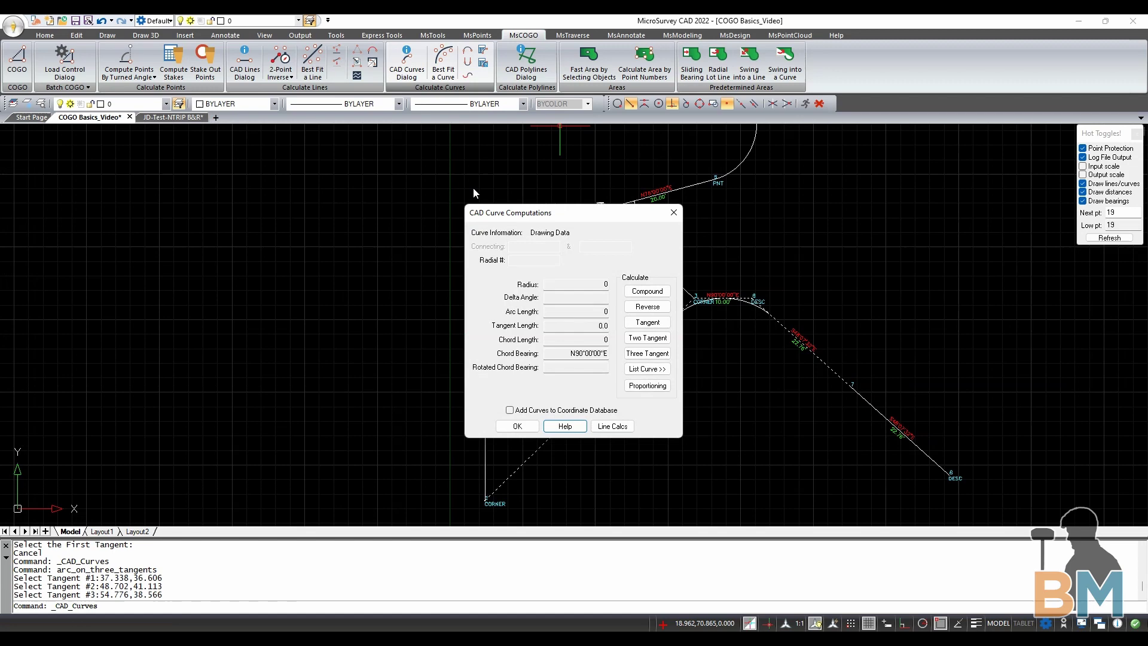
{"action": "left_click", "coordinate": [645, 294]}
{"action": "scroll", "coordinate": [670, 442], "scroll_direction": "down", "scroll_amount": 3}
{"action": "scroll", "coordinate": [687, 251], "scroll_direction": "up", "scroll_amount": 8}
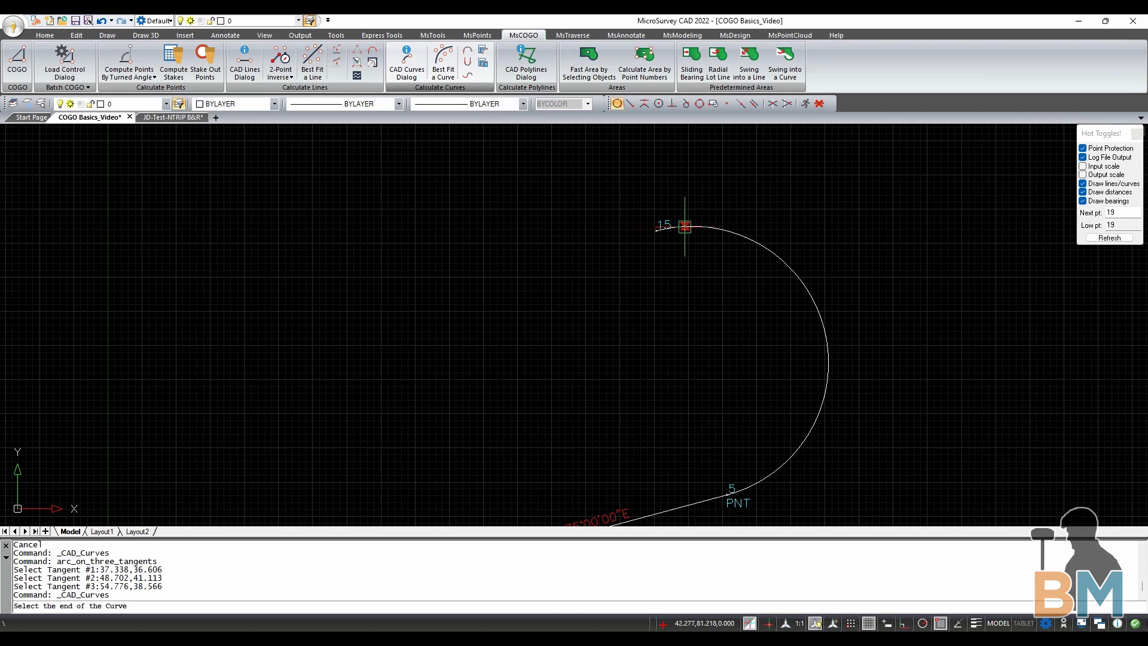
{"action": "left_click", "coordinate": [691, 225]}
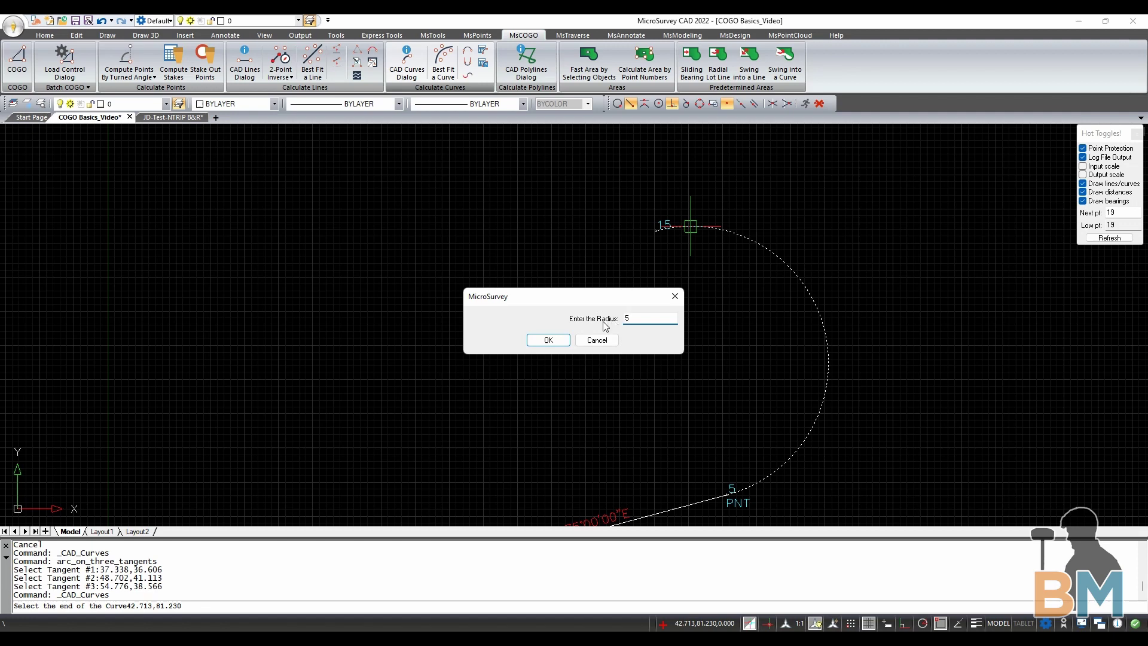
{"action": "left_click", "coordinate": [548, 340]}
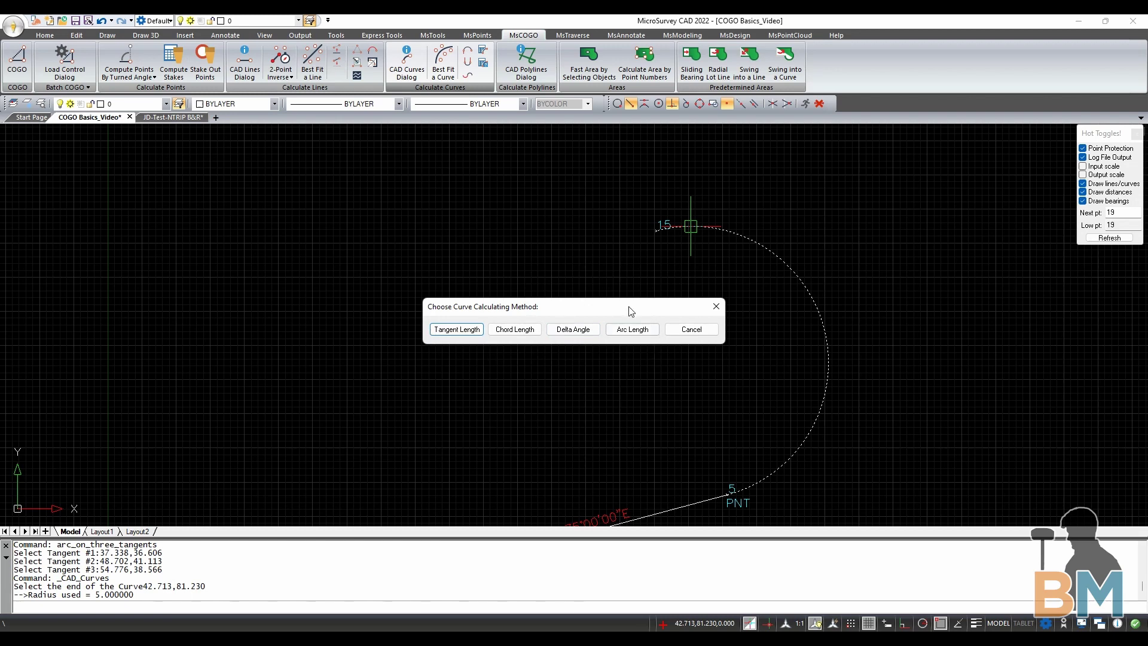
{"action": "left_click", "coordinate": [513, 330]}
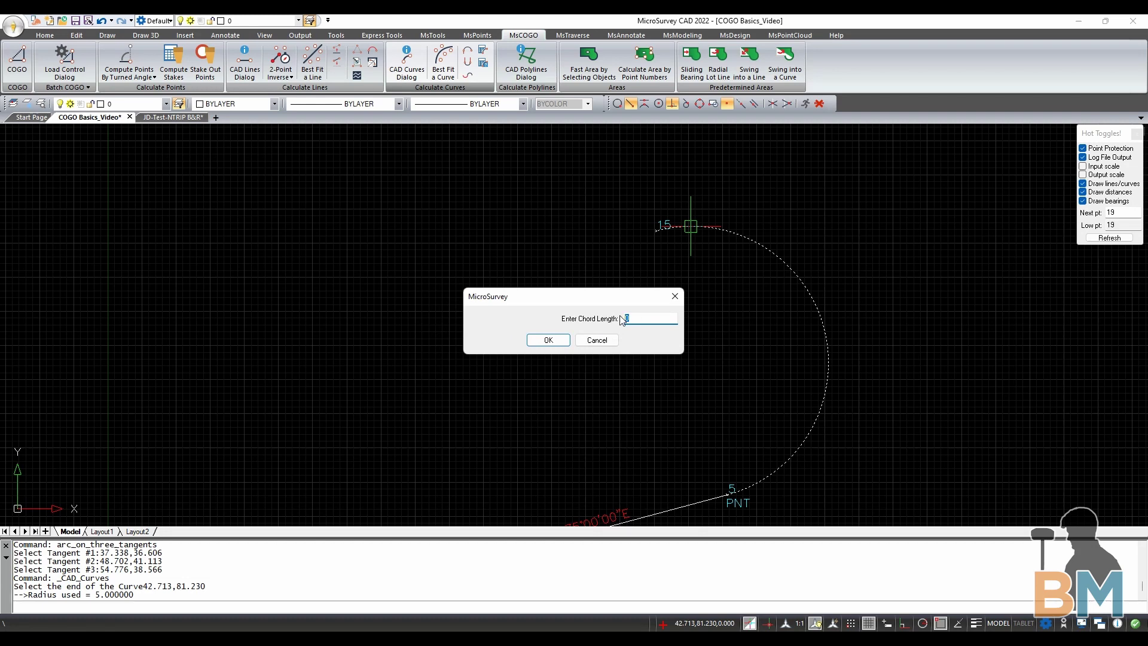
{"action": "left_click", "coordinate": [551, 341]}
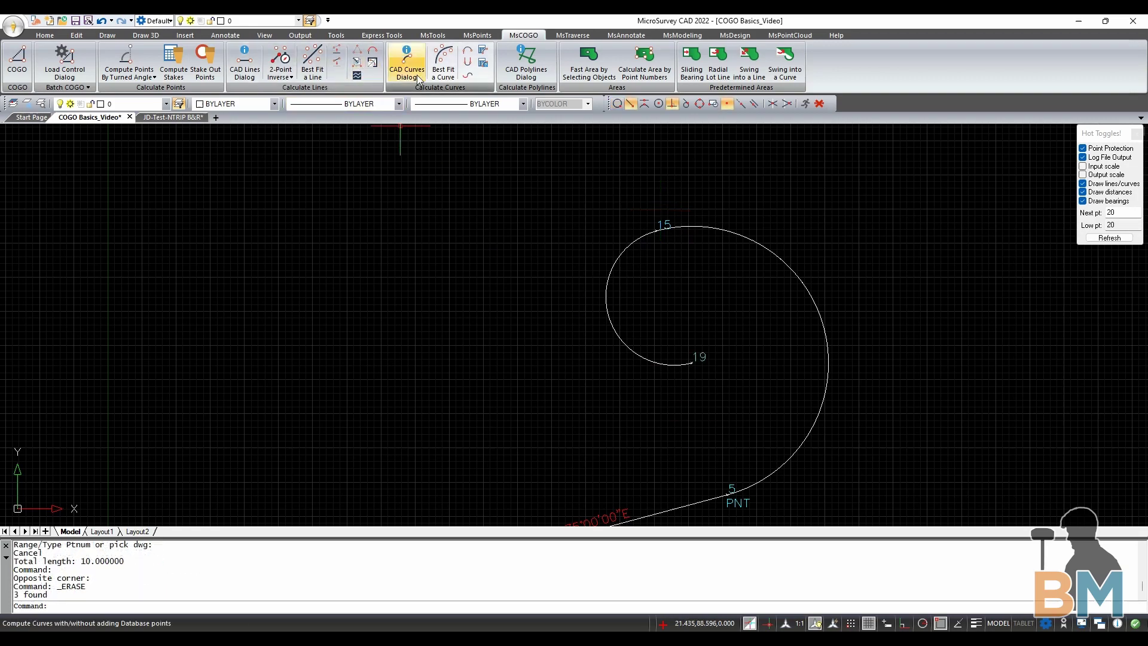
- Add a reverse curve off point 19 with radius 2.5 and tangent length 5
{"action": "left_click", "coordinate": [418, 71]}
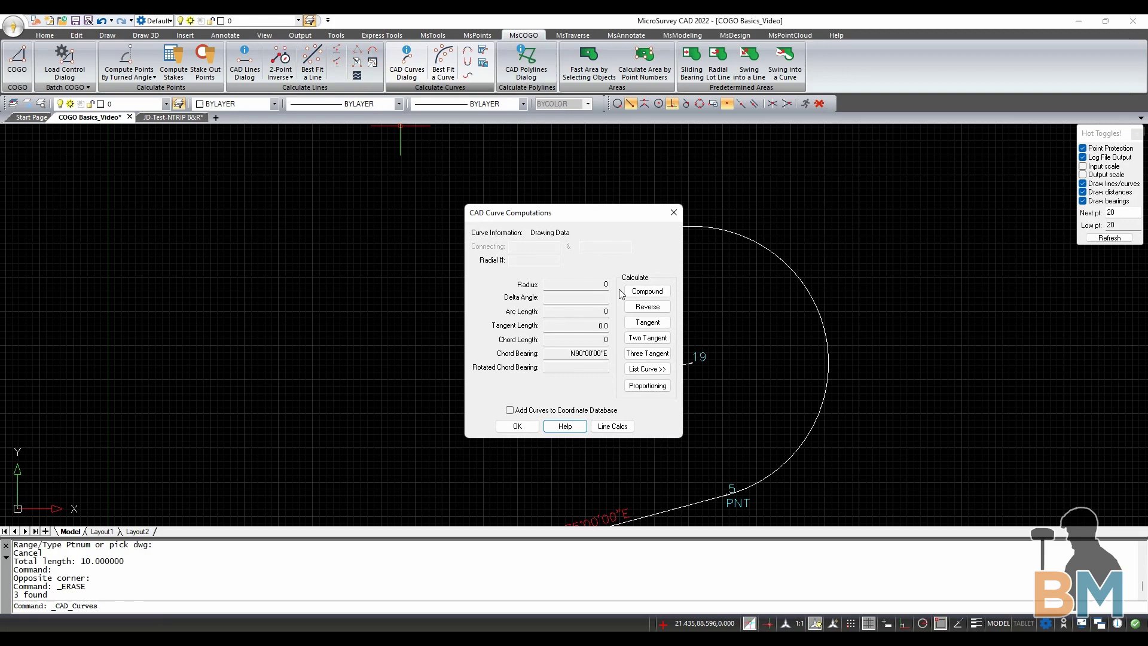
{"action": "left_click", "coordinate": [656, 313]}
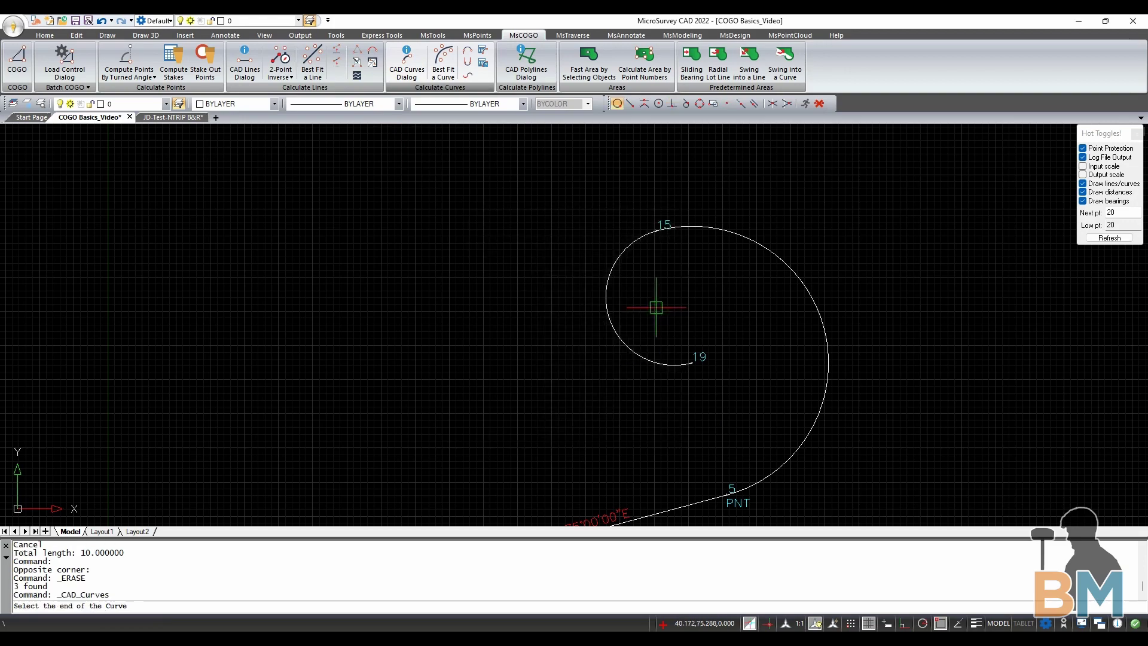
{"action": "left_click", "coordinate": [662, 364]}
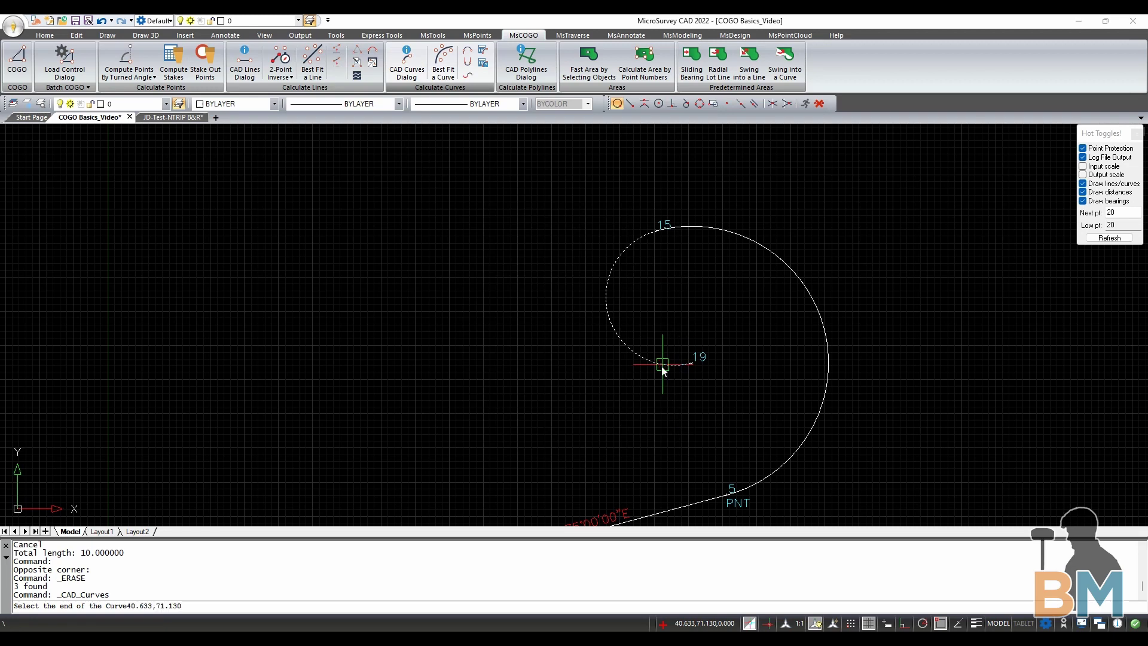
{"action": "left_click", "coordinate": [638, 320]}
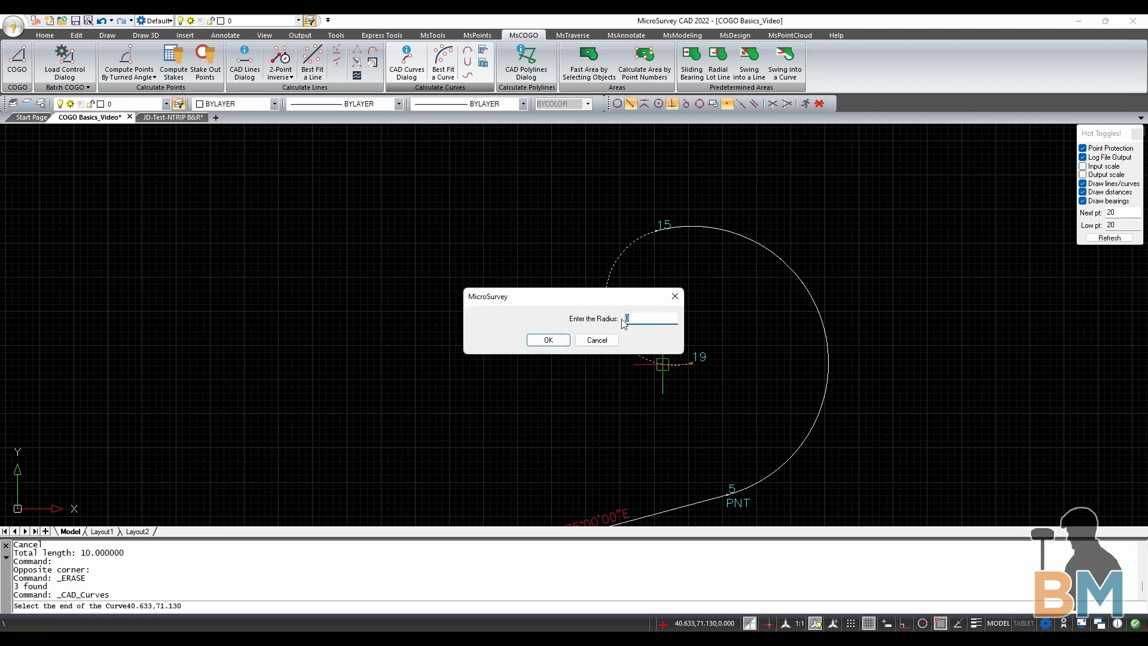
{"action": "type", "text": "1"}
{"action": "left_click", "coordinate": [545, 340]}
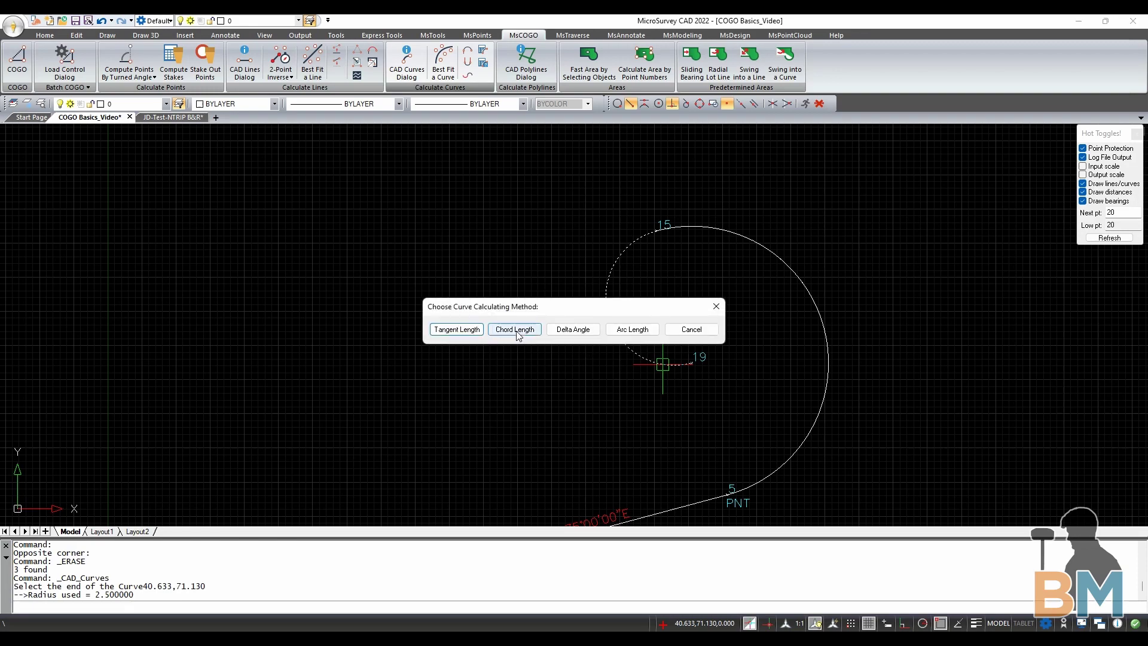
{"action": "left_click", "coordinate": [465, 332]}
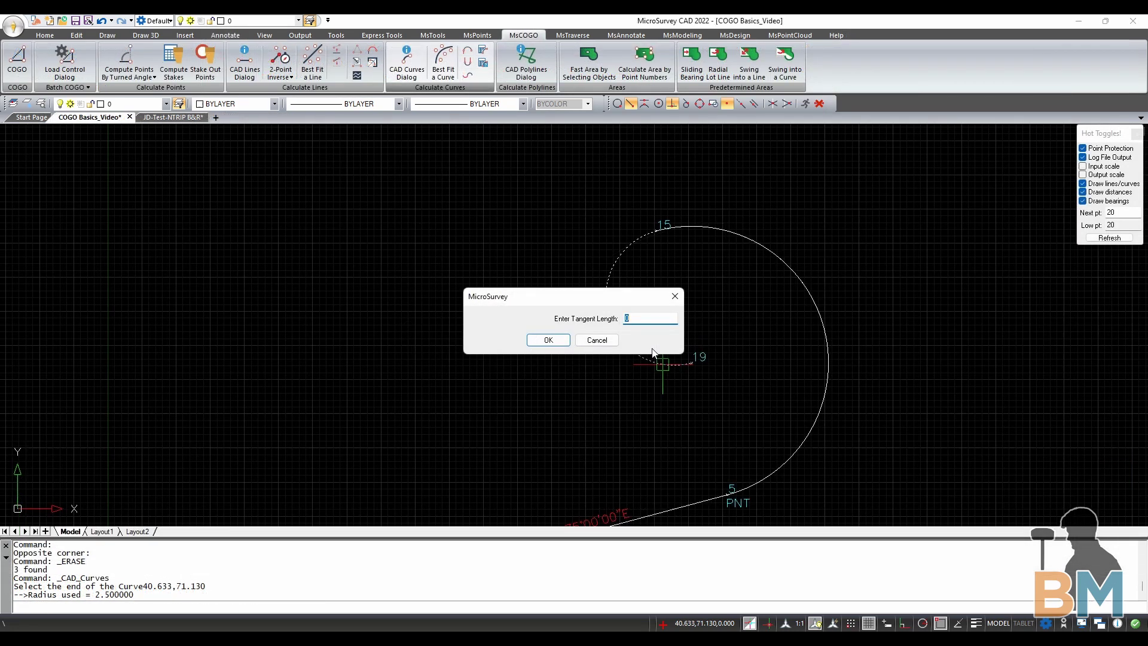
{"action": "type", "text": "5"}
{"action": "key", "text": "Return"}
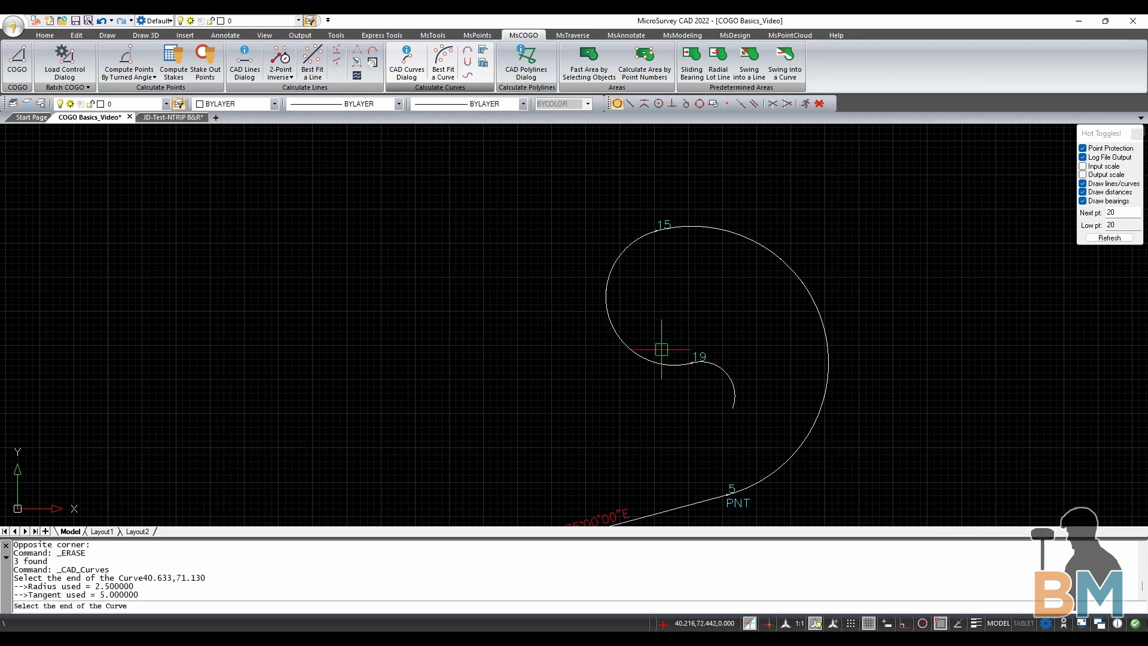
{"action": "scroll", "coordinate": [741, 429], "scroll_direction": "up", "scroll_amount": 3}
{"action": "scroll", "coordinate": [741, 429], "scroll_direction": "up", "scroll_amount": 1}
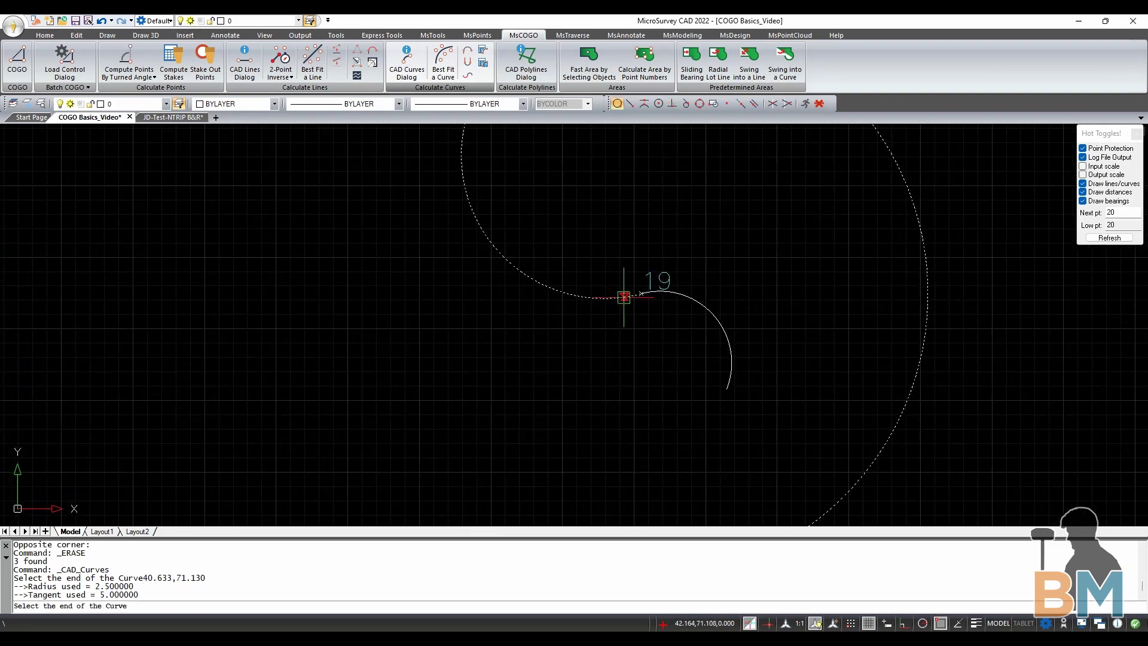
- Add a radius-1 compound curve with arc length 3.14 off the reverse curve's end, creating points 20 and 21
{"action": "key", "text": "Escape"}
{"action": "key", "text": "Escape"}
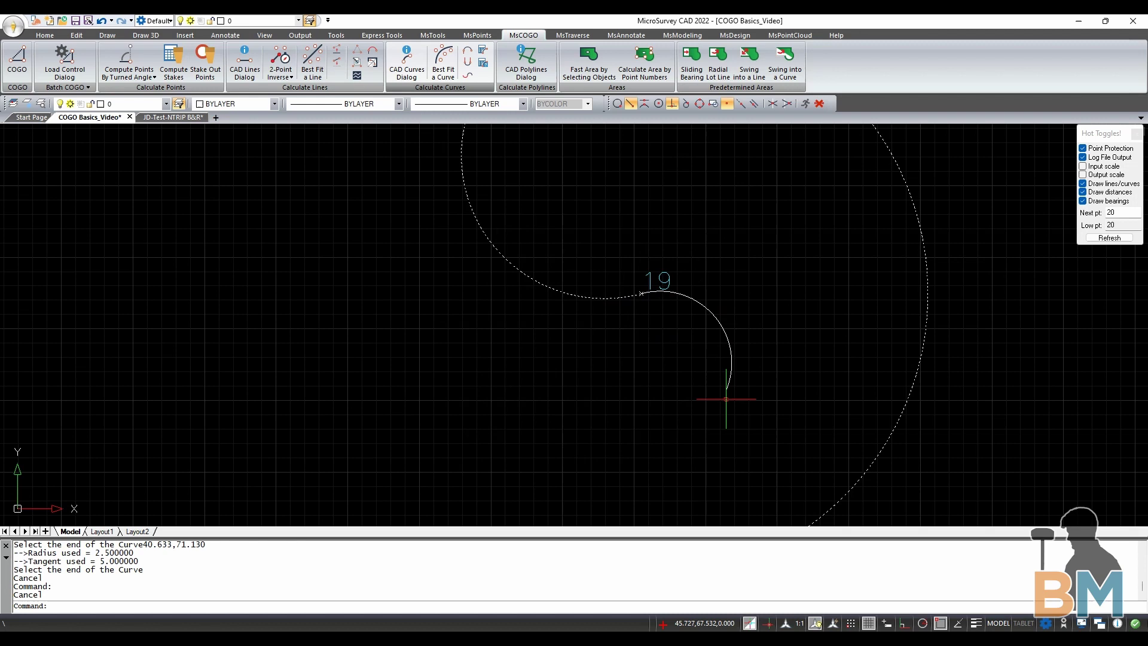
{"action": "left_click", "coordinate": [407, 60]}
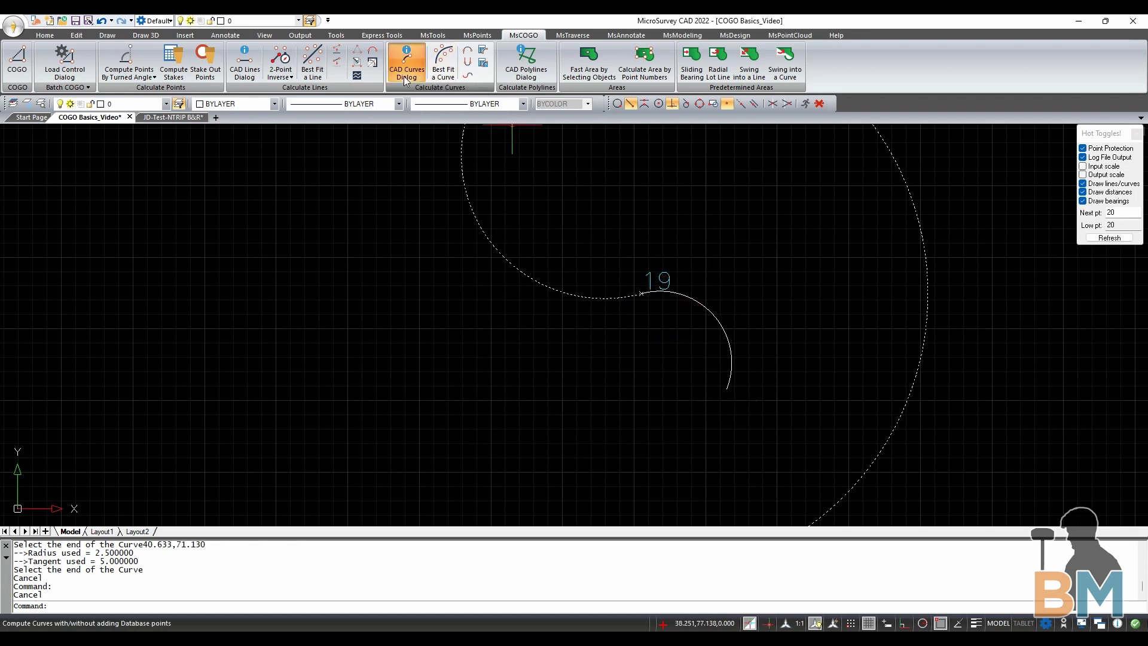
{"action": "left_click", "coordinate": [658, 292]}
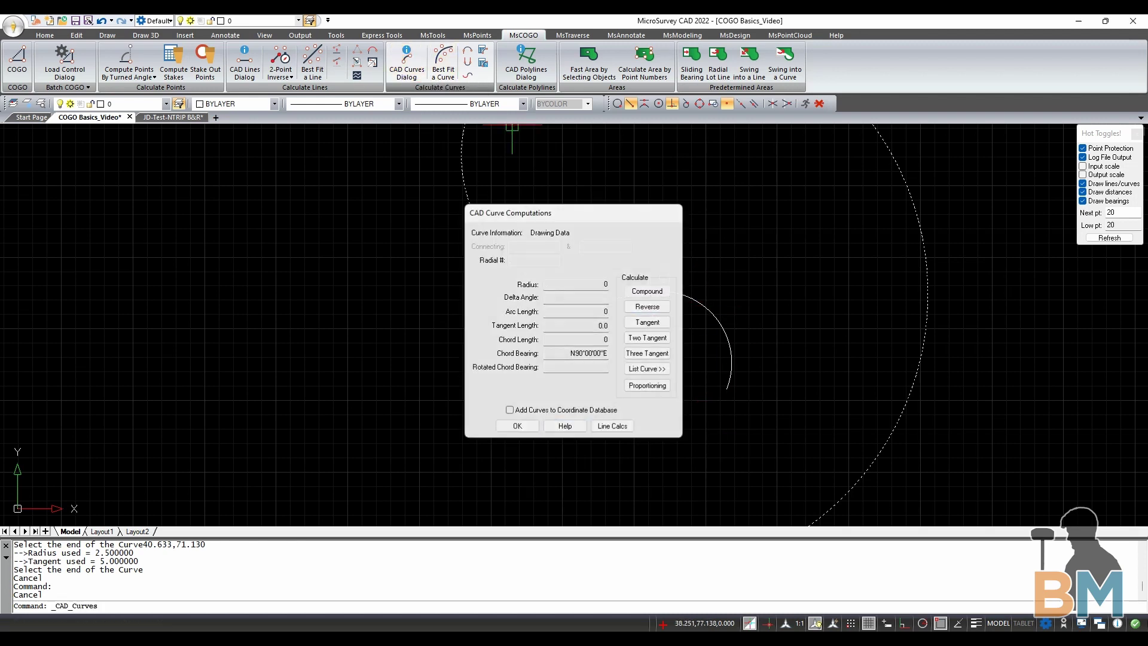
{"action": "left_click", "coordinate": [730, 370]}
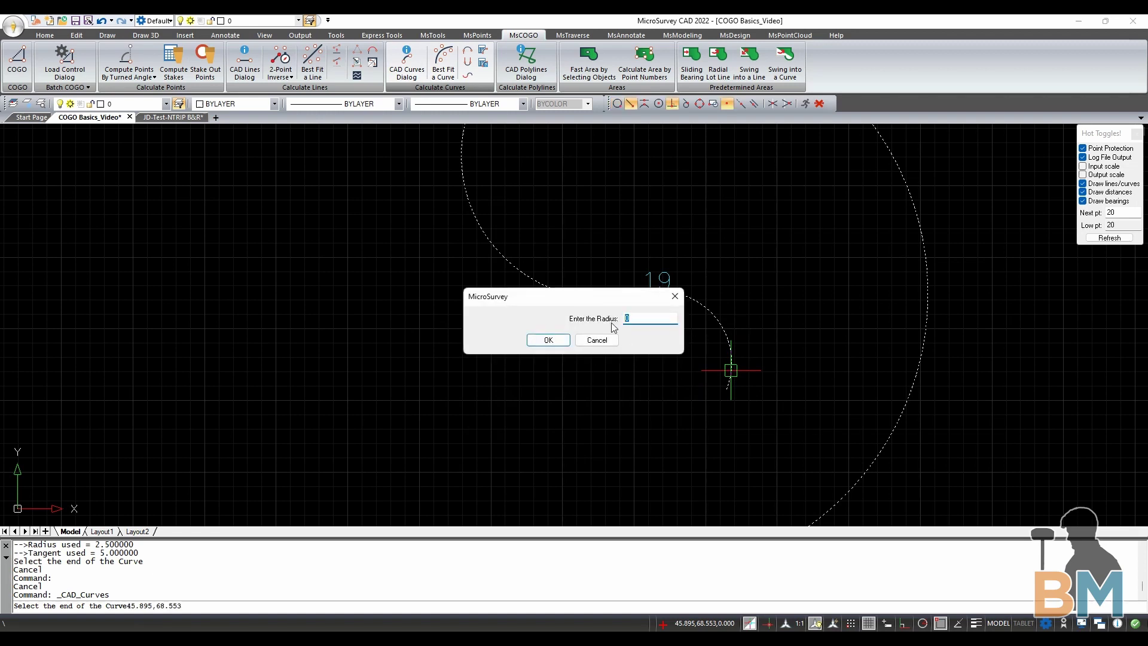
{"action": "type", "text": "1"}
{"action": "left_click", "coordinate": [548, 339]}
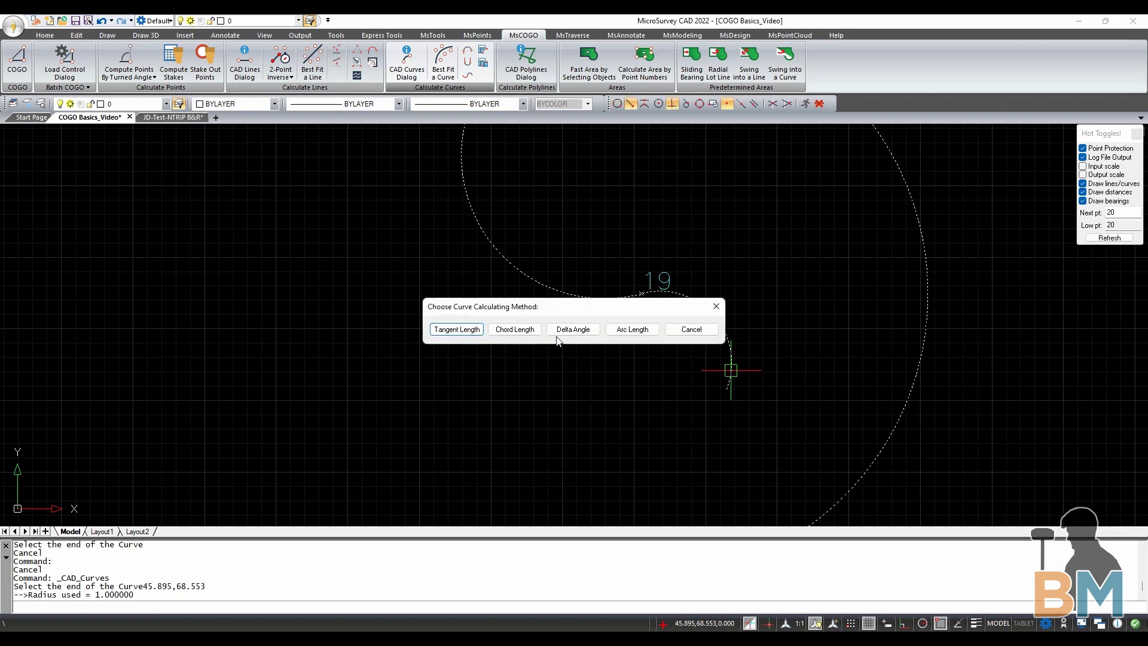
{"action": "left_click", "coordinate": [631, 330]}
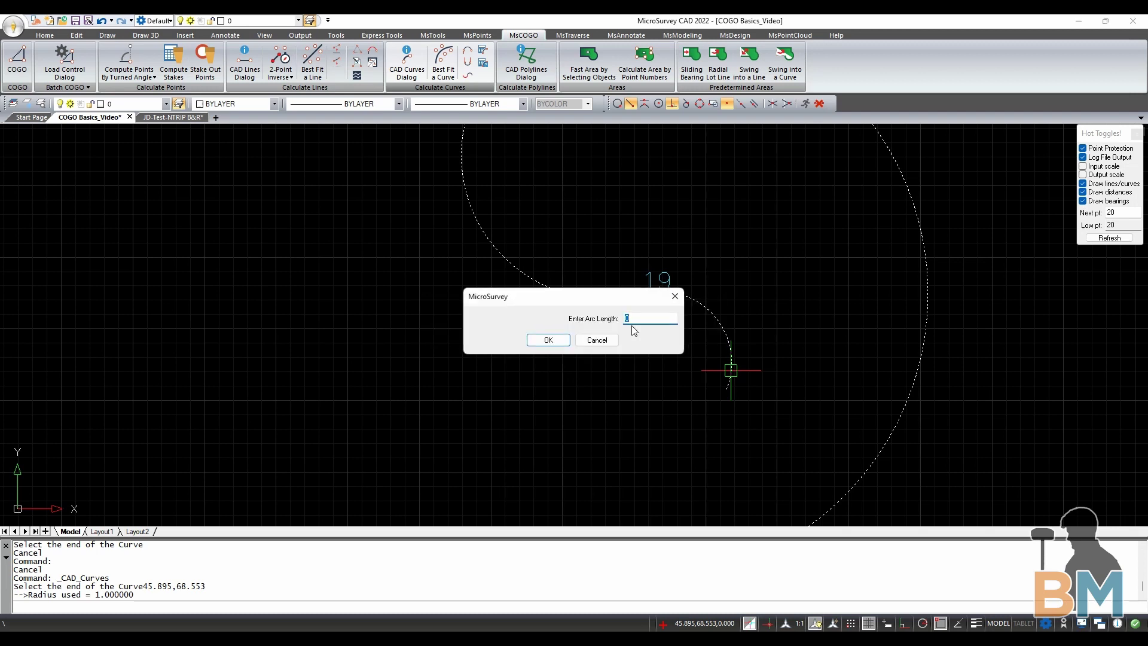
{"action": "left_click", "coordinate": [634, 317]}
{"action": "type", "text": "3.14"}
{"action": "left_click", "coordinate": [545, 340]}
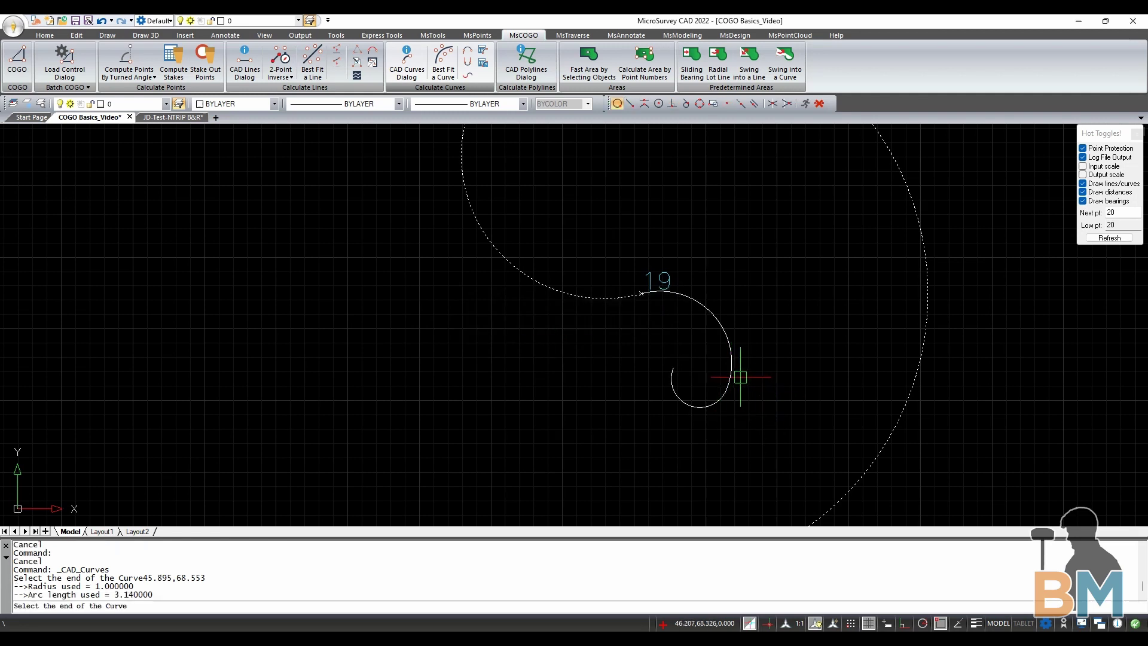
{"action": "left_click", "coordinate": [670, 371]}
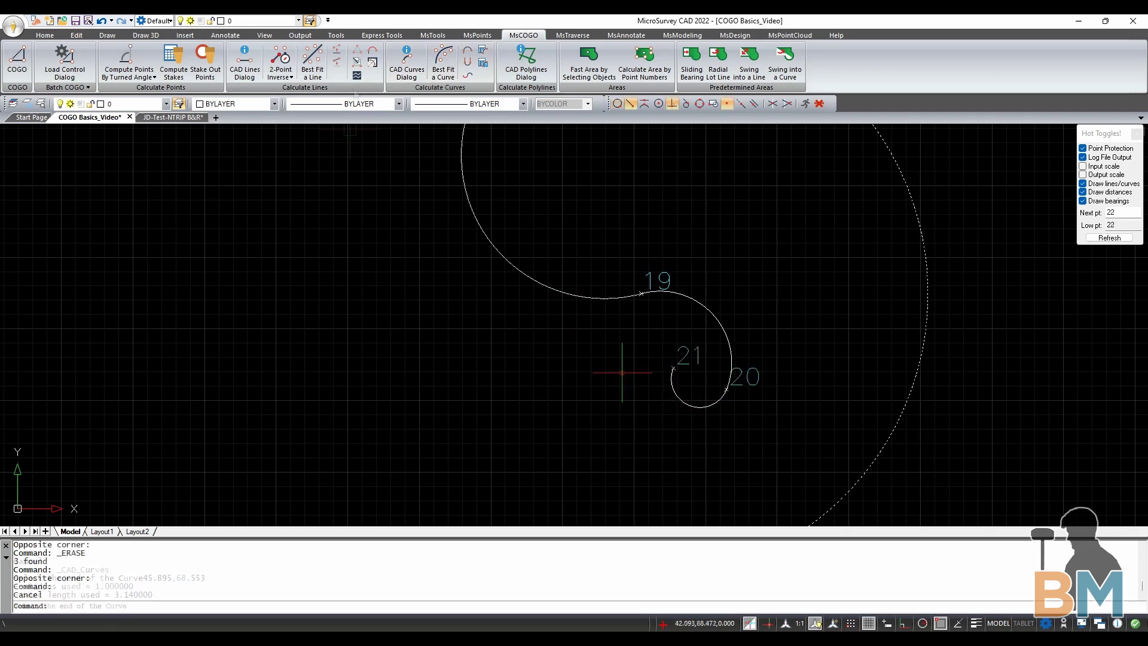
- List the radius-1 arc at points 20/21, showing delta 179°54'31", arc 3.140 and chord 2.000
{"action": "scroll", "coordinate": [615, 257], "scroll_direction": "down", "scroll_amount": 5}
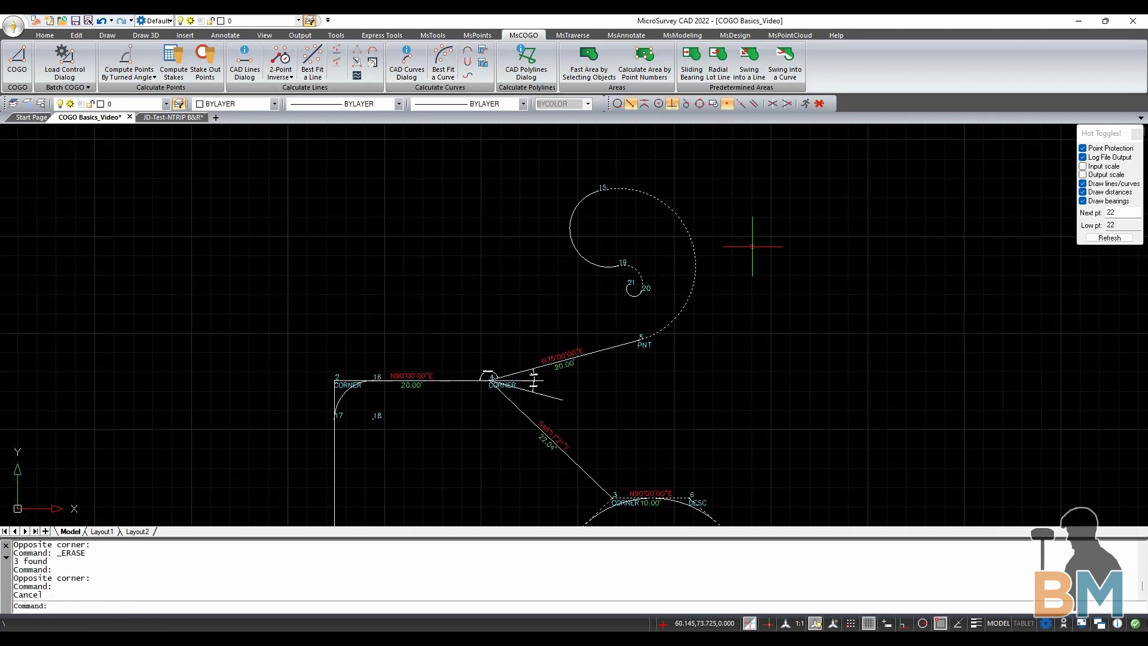
{"action": "left_click", "coordinate": [751, 246]}
{"action": "key", "text": "Escape"}
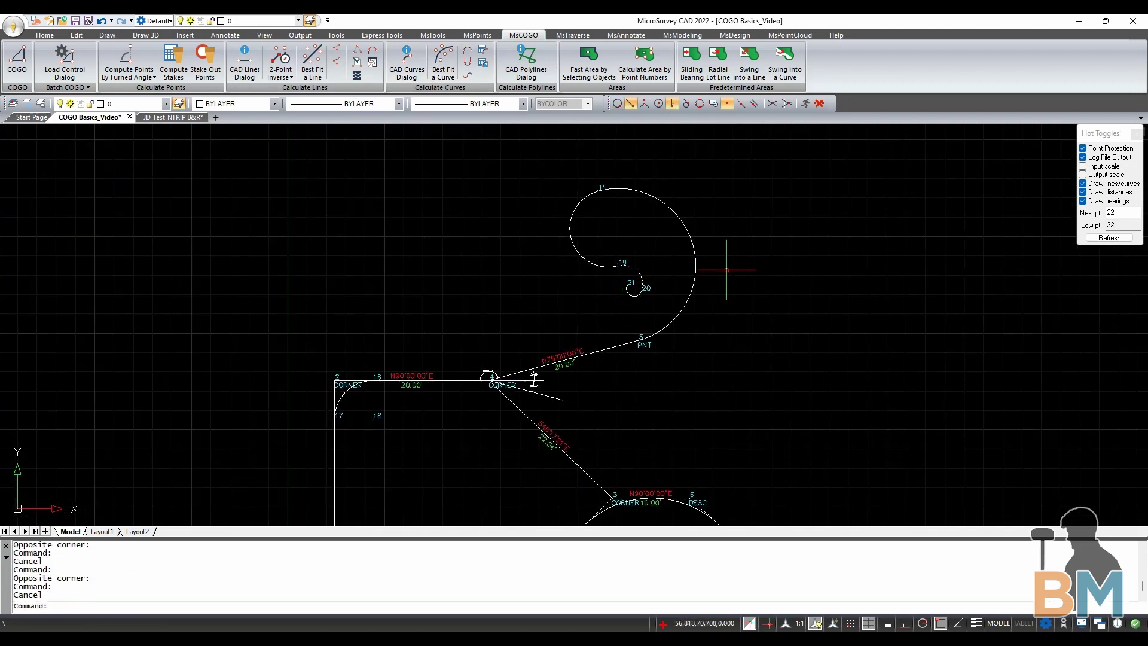
{"action": "left_click", "coordinate": [396, 64]}
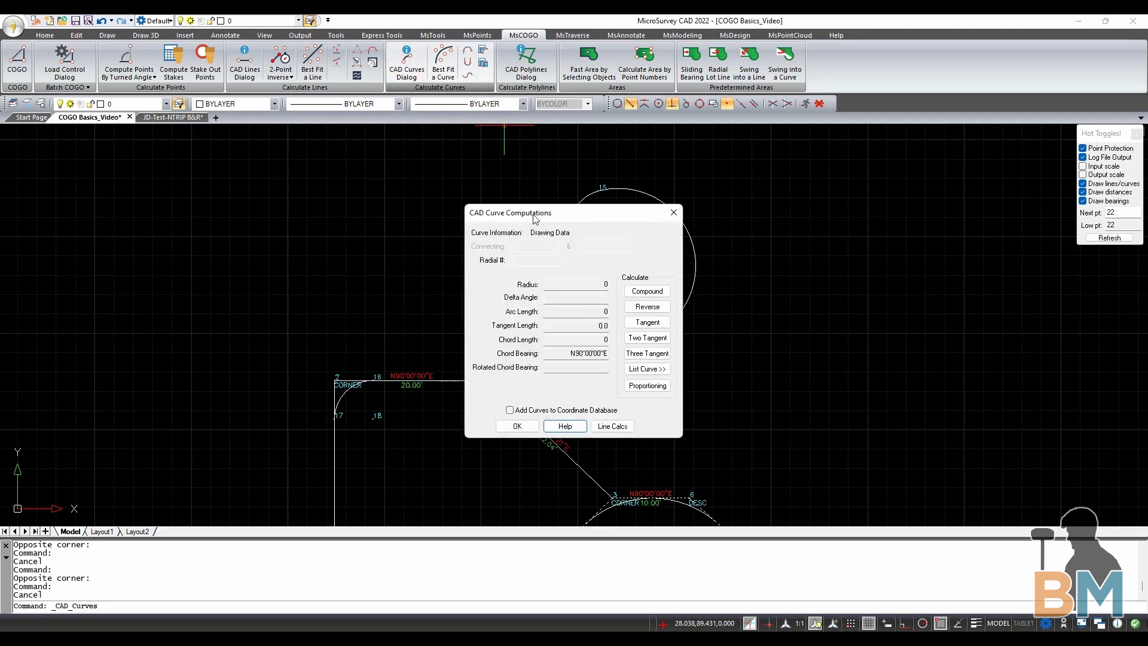
{"action": "left_click", "coordinate": [642, 373]}
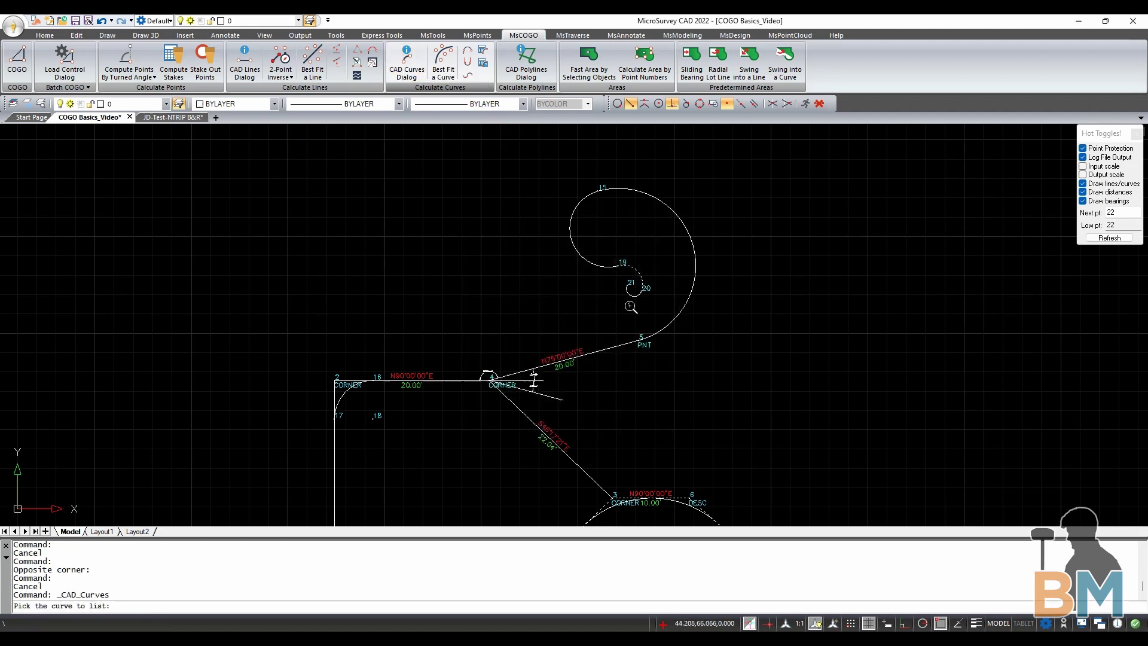
{"action": "scroll", "coordinate": [631, 290], "scroll_direction": "up", "scroll_amount": 2}
{"action": "left_click", "coordinate": [630, 287]}
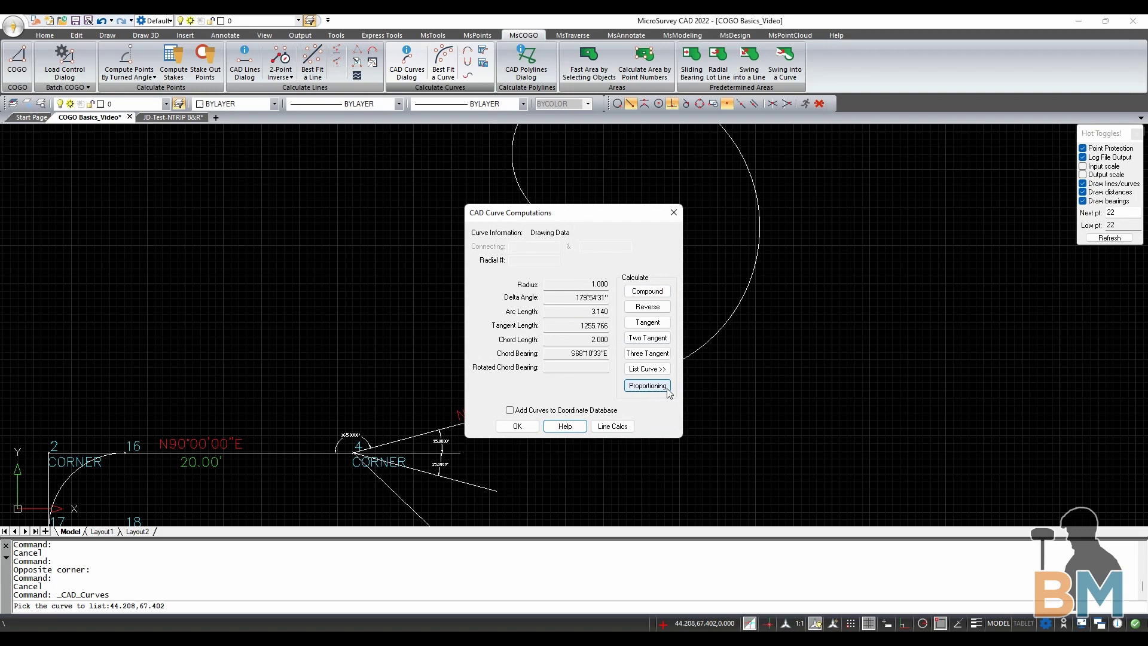
- Divide the radius-10 arc from point 5 into 5 equal parts and delete the original arc
{"action": "left_click", "coordinate": [647, 385]}
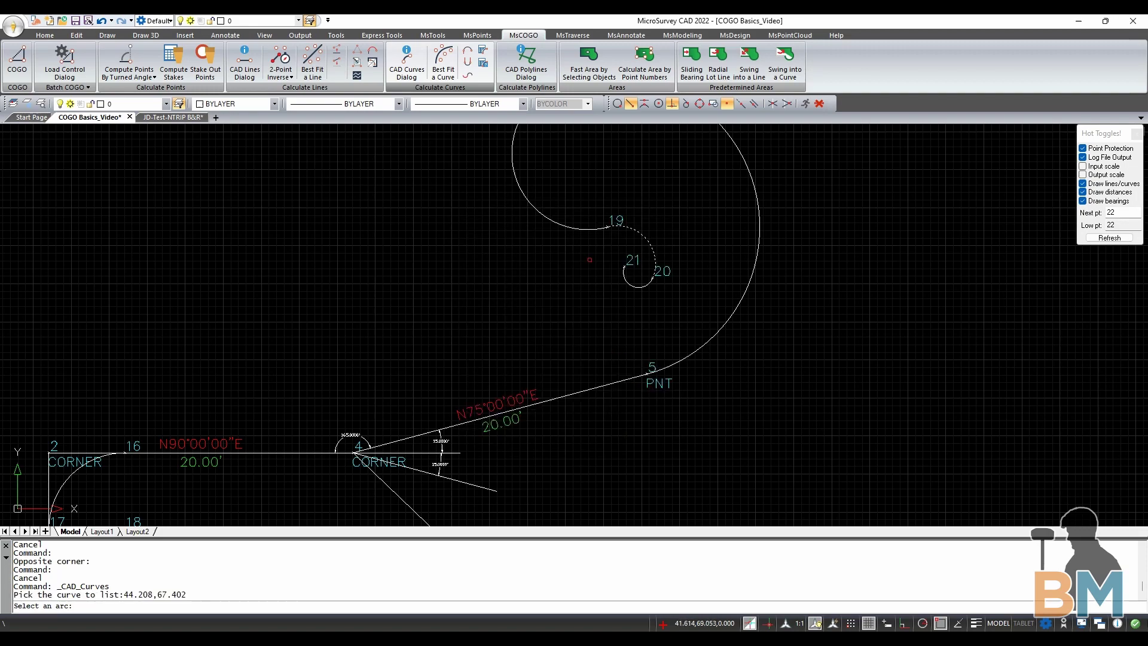
{"action": "scroll", "coordinate": [687, 406], "scroll_direction": "down", "scroll_amount": 1}
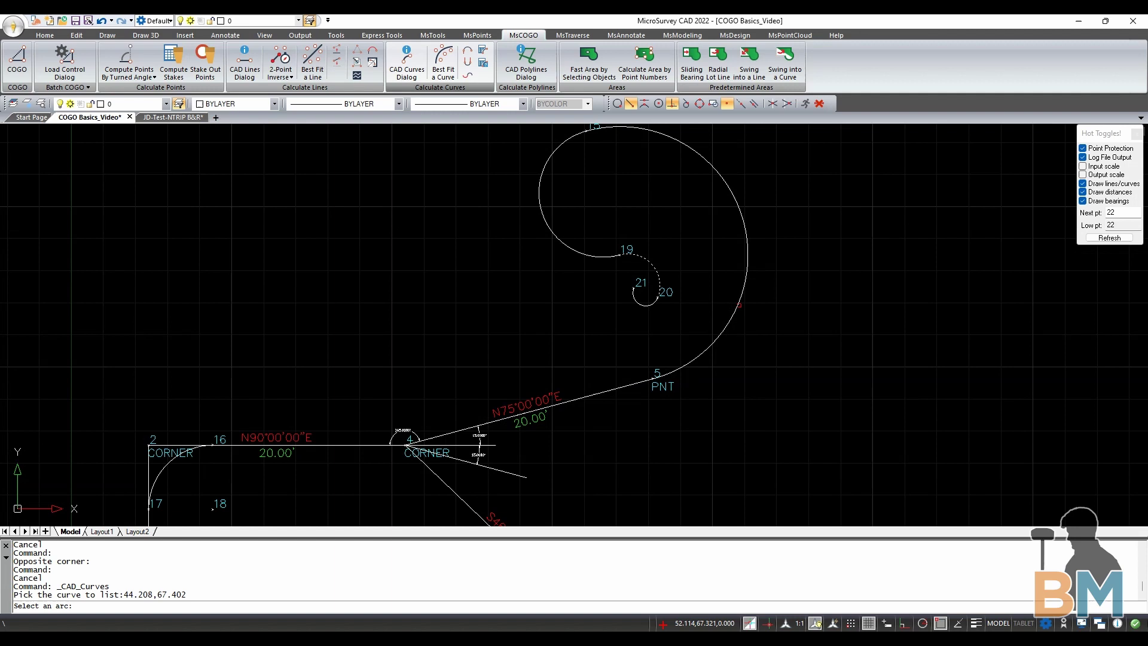
{"action": "left_click", "coordinate": [738, 305]}
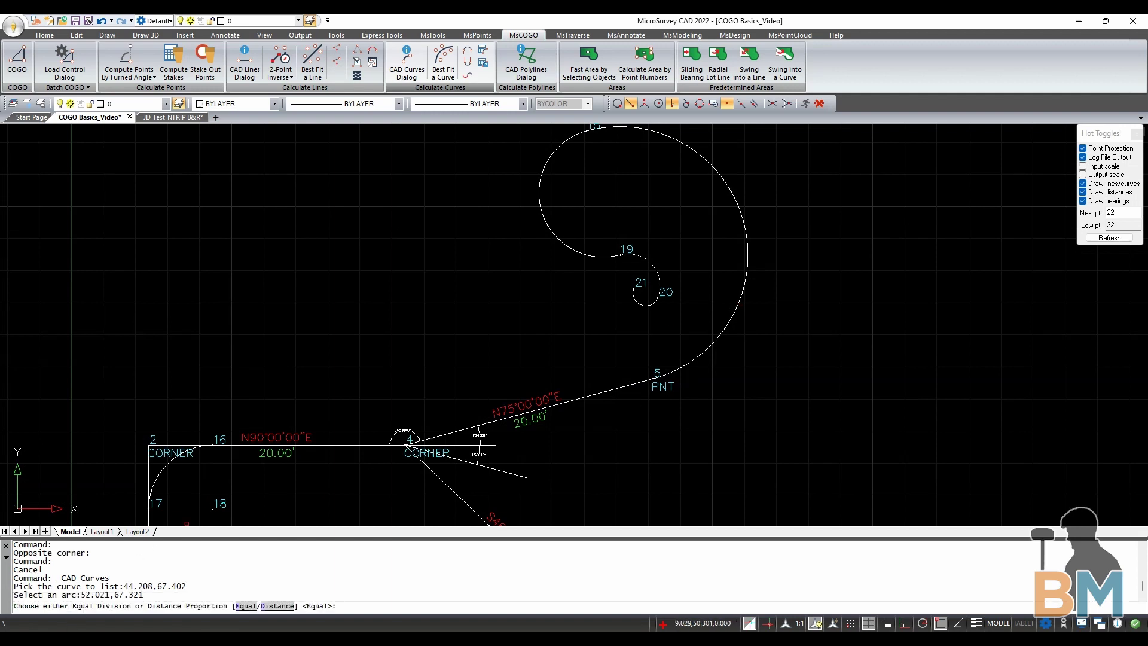
{"action": "left_click", "coordinate": [240, 606]}
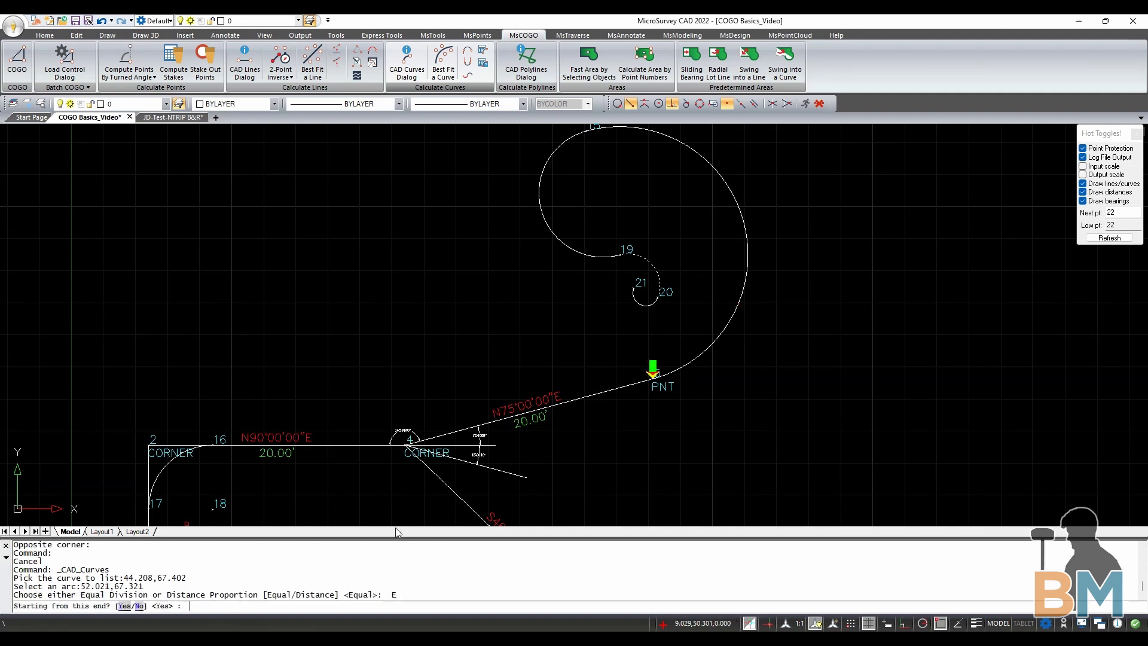
{"action": "key", "text": "Return"}
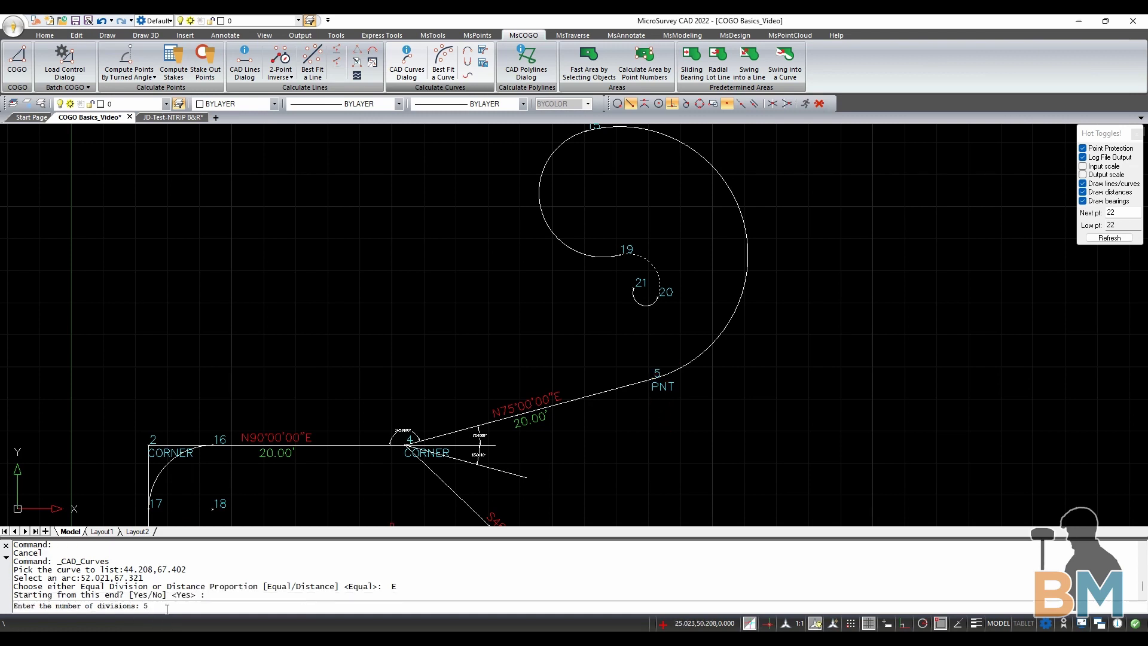
{"action": "key", "text": "Return"}
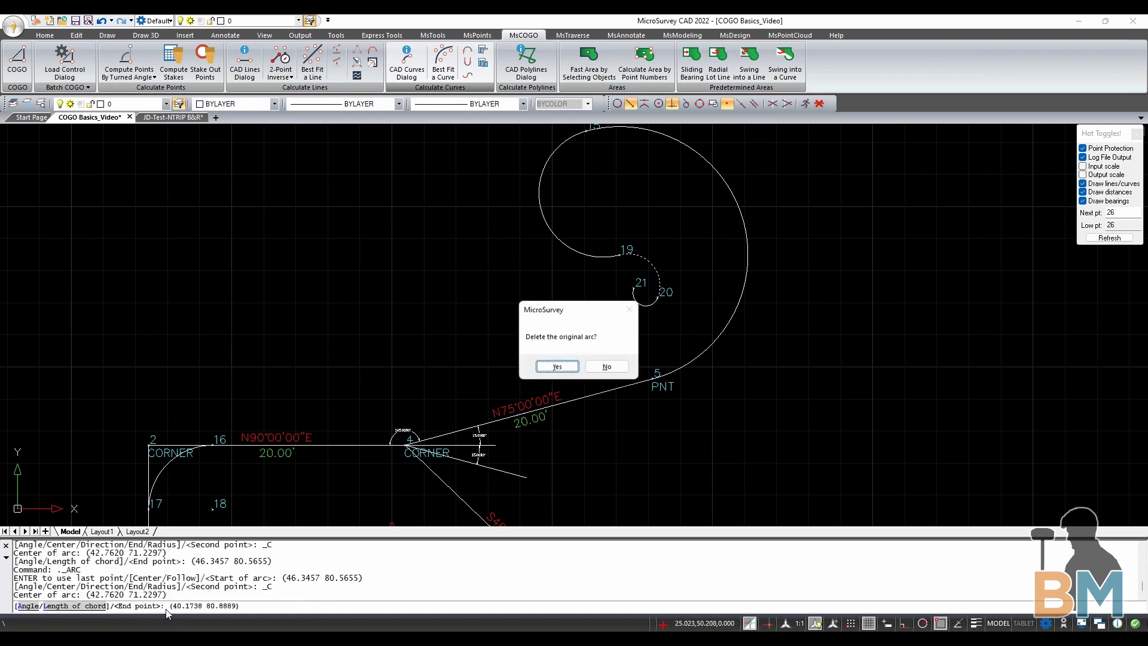
{"action": "left_click", "coordinate": [557, 366]}
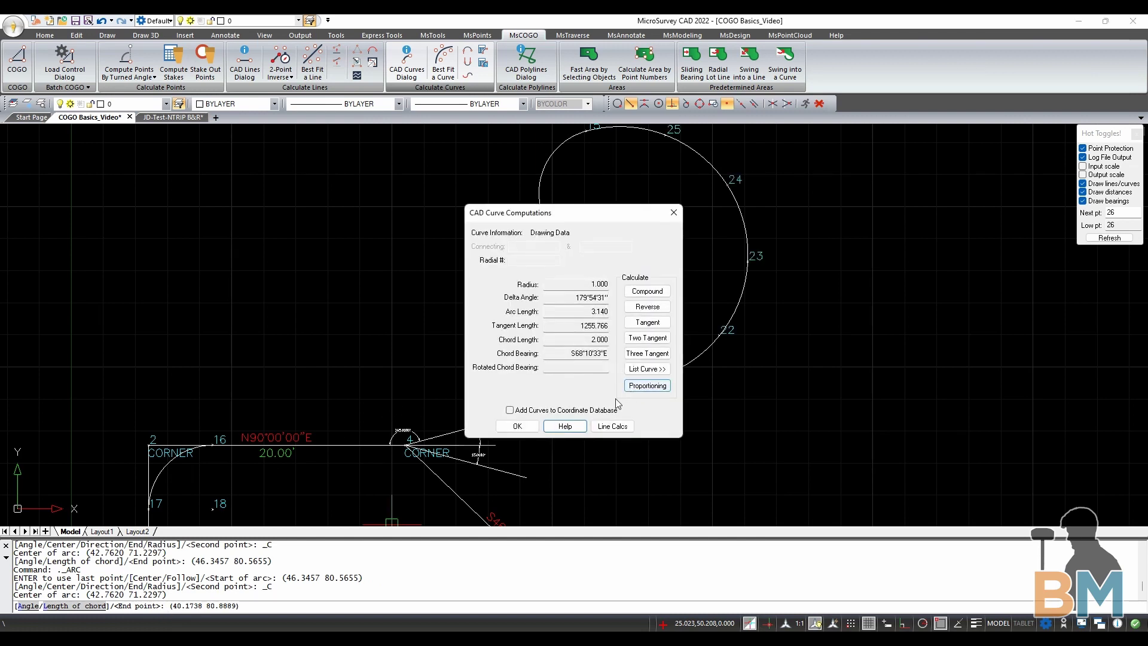
{"action": "left_click", "coordinate": [522, 423]}
{"action": "scroll", "coordinate": [693, 385], "scroll_direction": "down", "scroll_amount": 3}
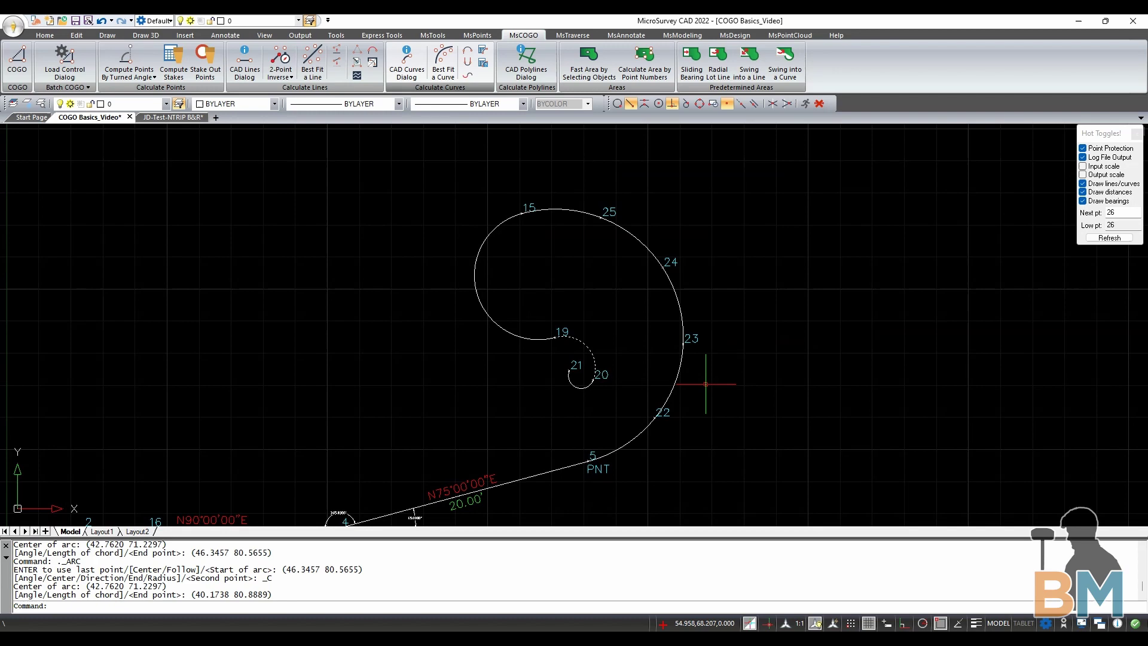
{"action": "scroll", "coordinate": [551, 474], "scroll_direction": "up", "scroll_amount": 5}
{"action": "scroll", "coordinate": [662, 464], "scroll_direction": "down", "scroll_amount": 1}
{"action": "scroll", "coordinate": [649, 440], "scroll_direction": "down", "scroll_amount": 2}
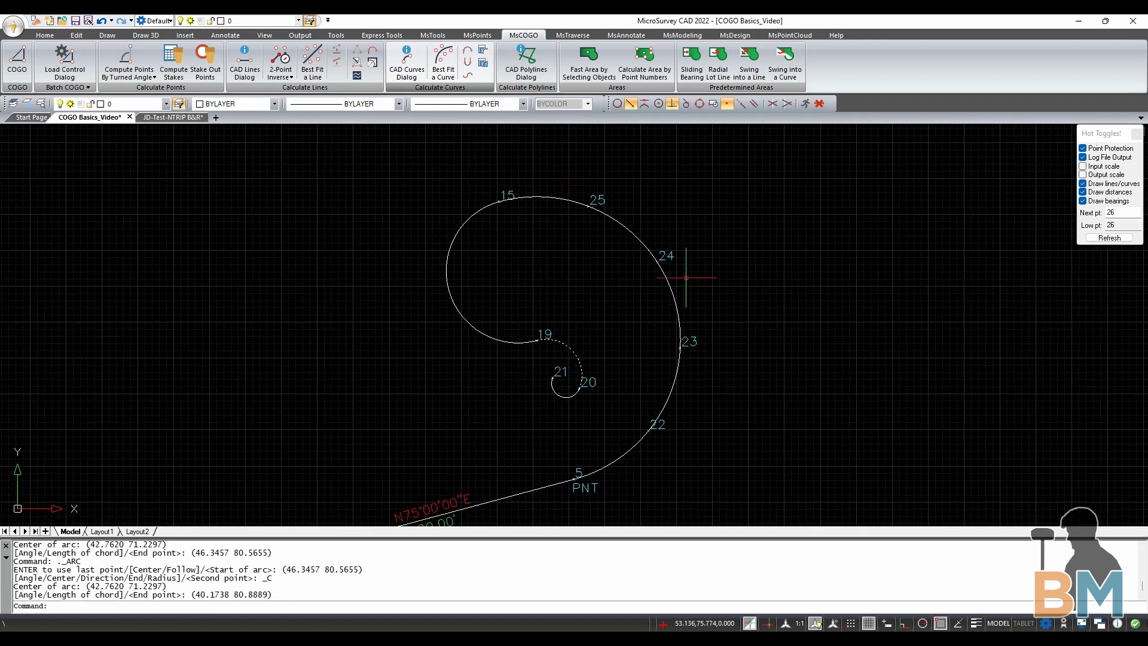
{"action": "left_click", "coordinate": [585, 210]}
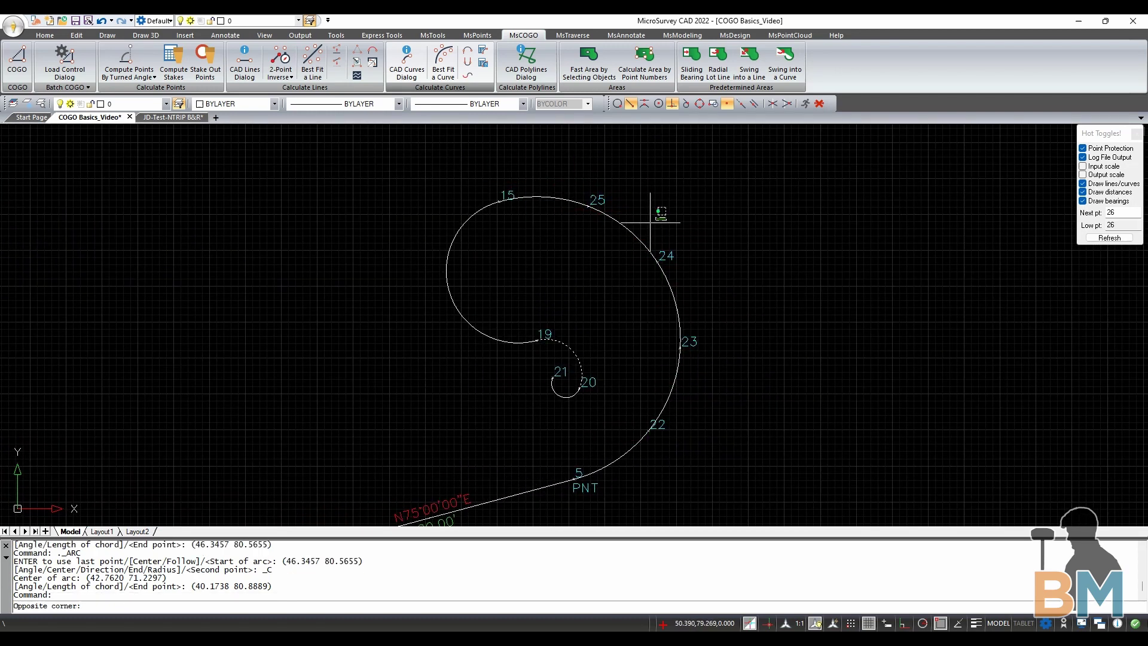
{"action": "left_click", "coordinate": [658, 220]}
{"action": "left_click", "coordinate": [547, 208]}
{"action": "left_click", "coordinate": [672, 179]}
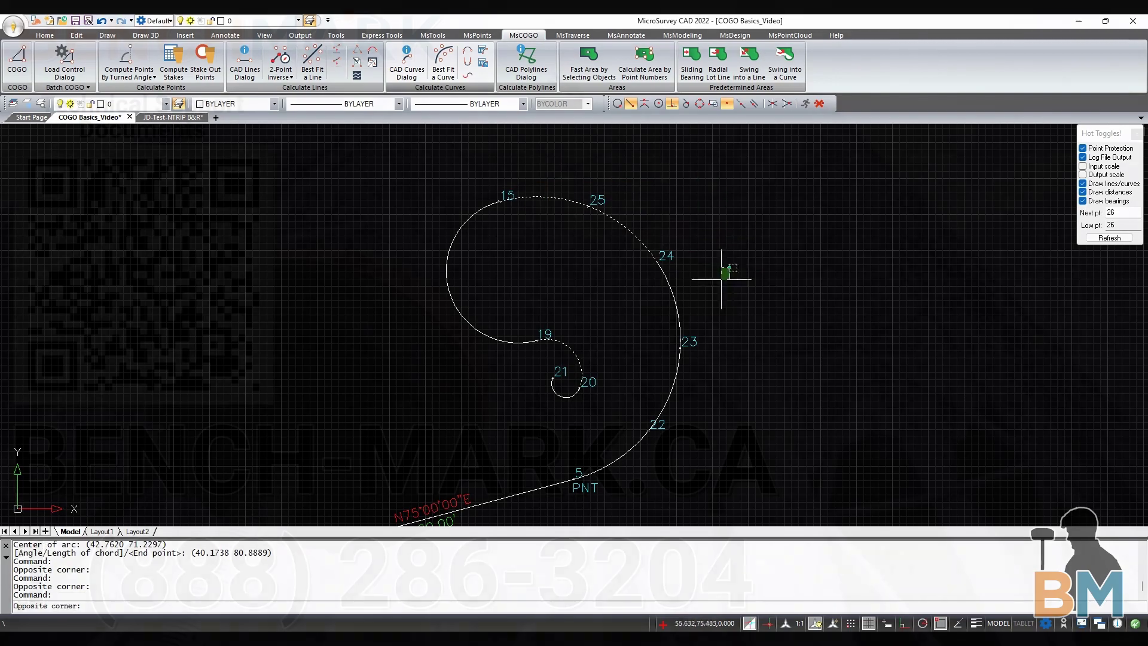